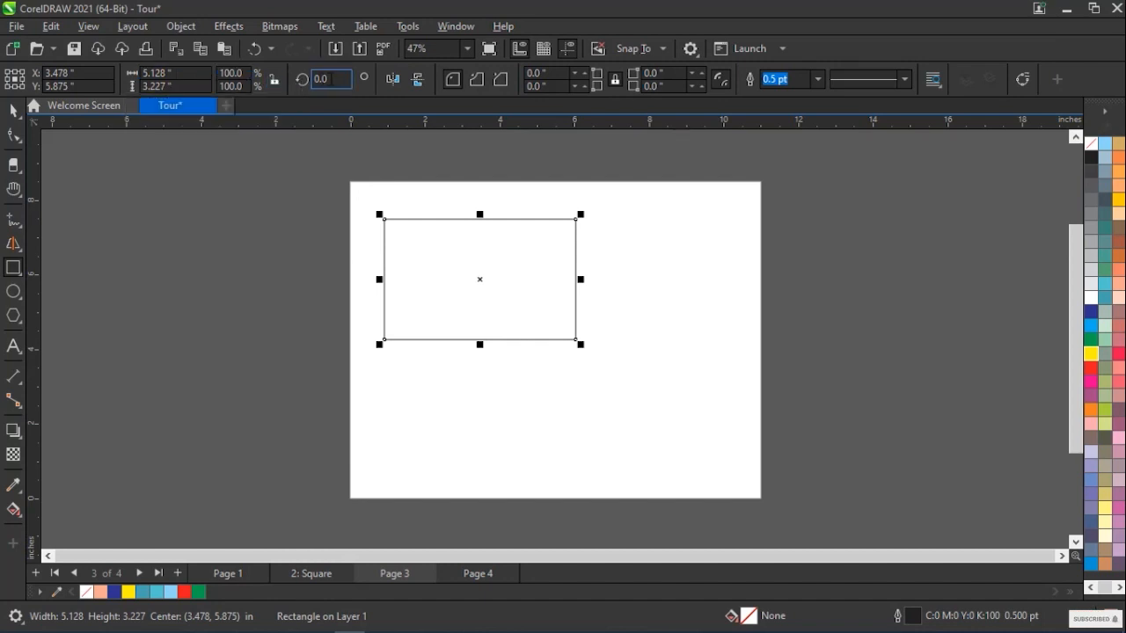
Step: Rotate the rectangle by exactly 30 degrees and deselect it
{"action": "left_click", "coordinate": [333, 79]}
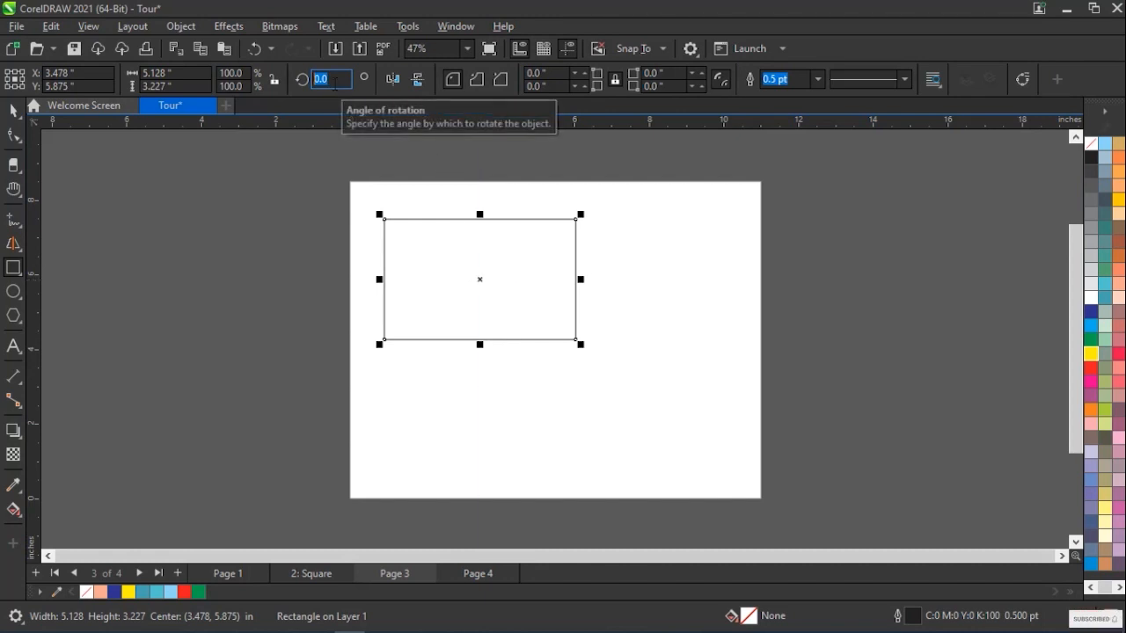
{"action": "type", "text": "30"}
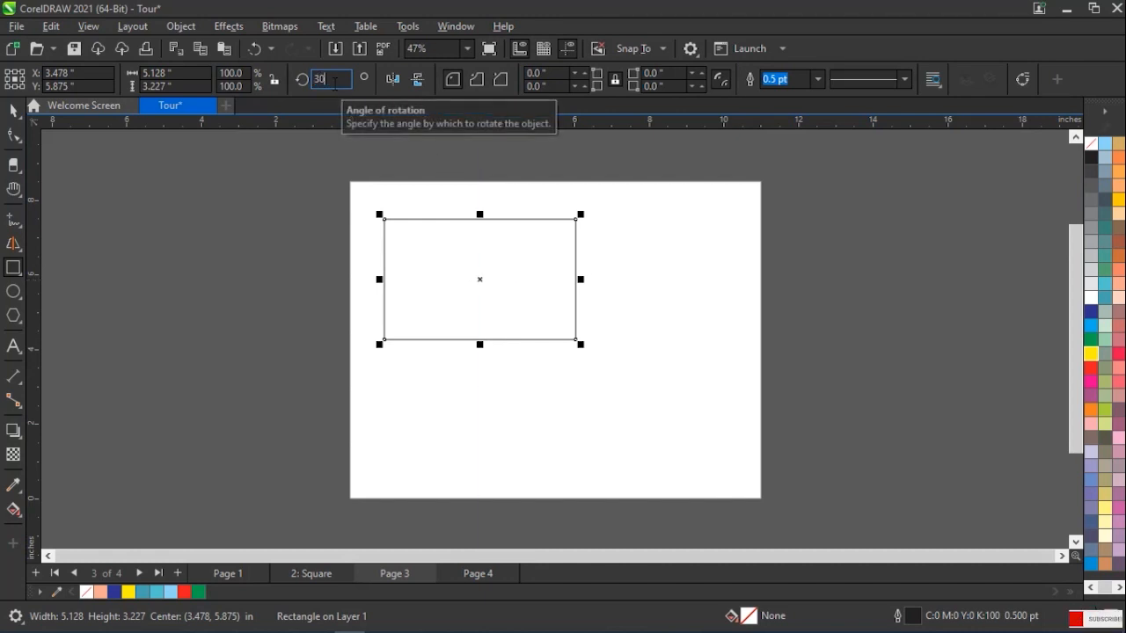
{"action": "key", "text": "Return"}
{"action": "left_click", "coordinate": [318, 134]}
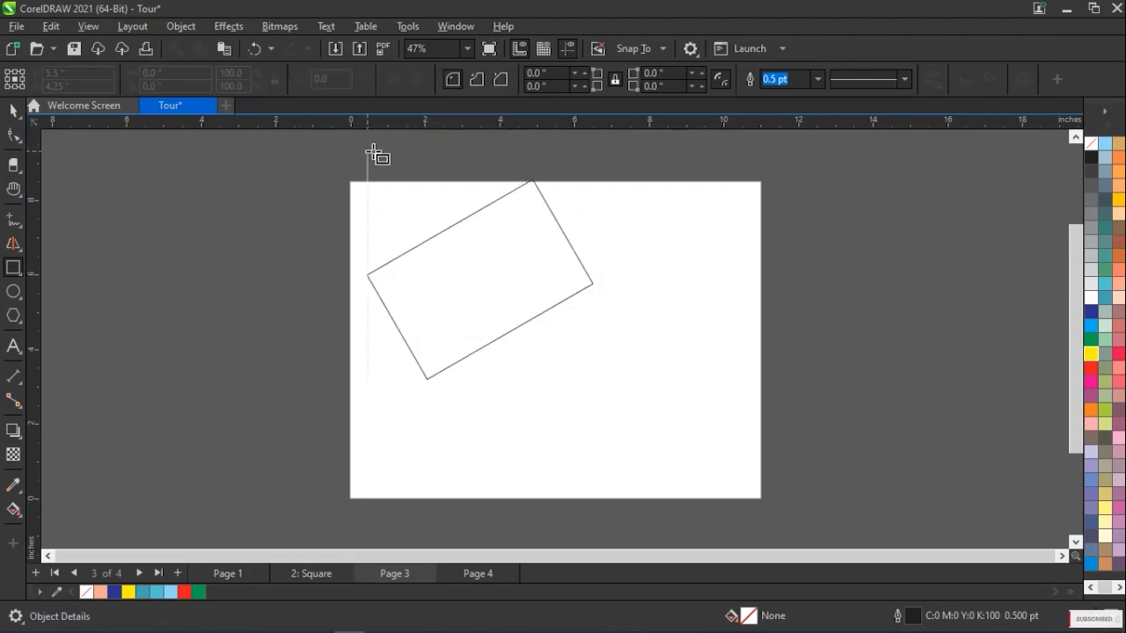
Step: Rotate the tilted rectangle freehand about its centre to about 359.5 degrees, bringing it nearly level
{"action": "left_click", "coordinate": [434, 237]}
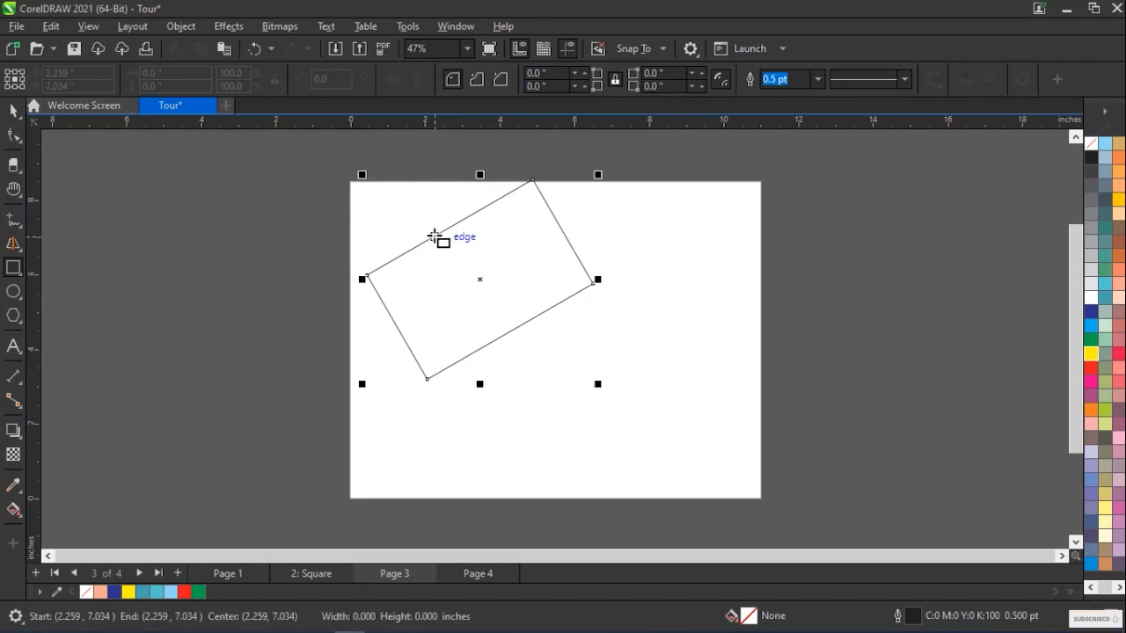
{"action": "left_click", "coordinate": [477, 278]}
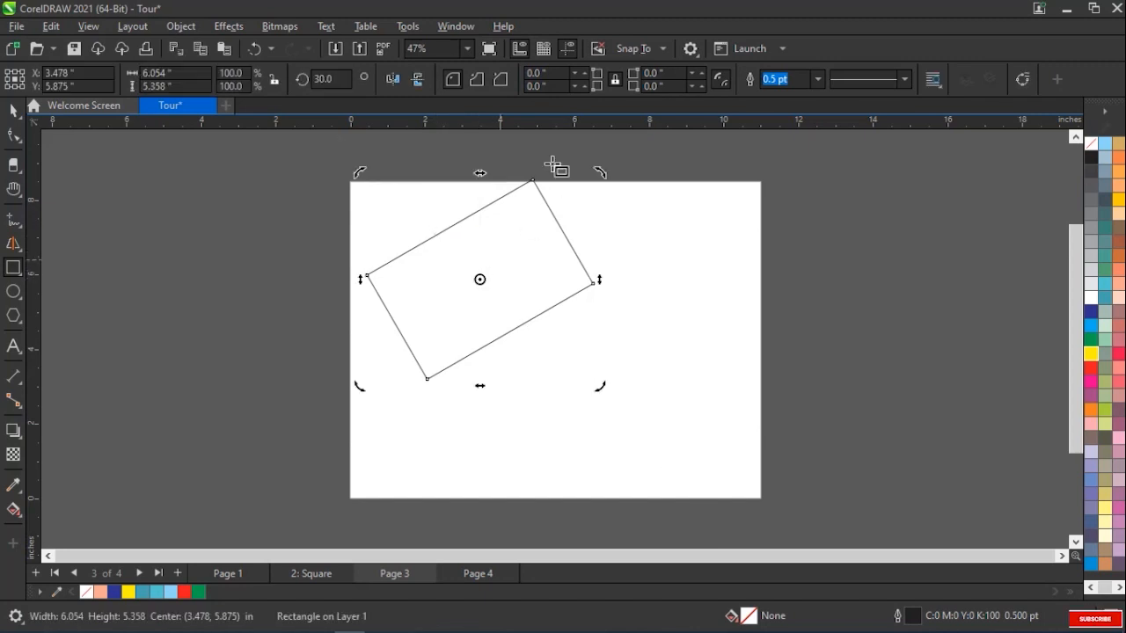
{"action": "left_click_drag", "start_coordinate": [600, 178], "coordinate": [630, 254]}
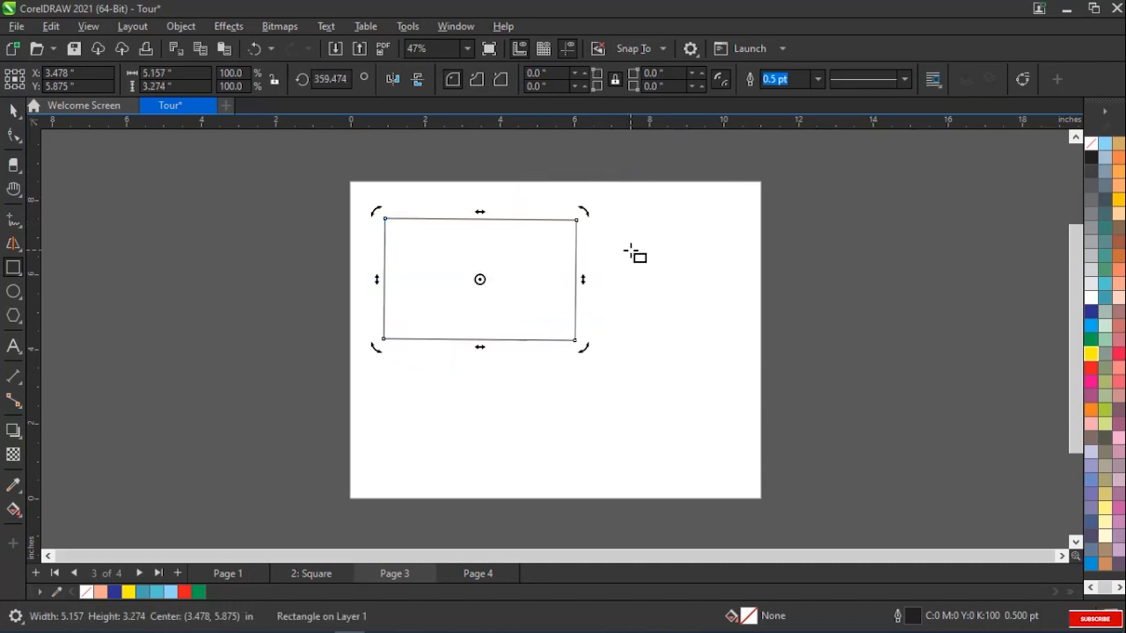
Step: Mirror the rectangle horizontally and reshape its corners freehand to a radius of about 0.84 inches
{"action": "left_click", "coordinate": [396, 83]}
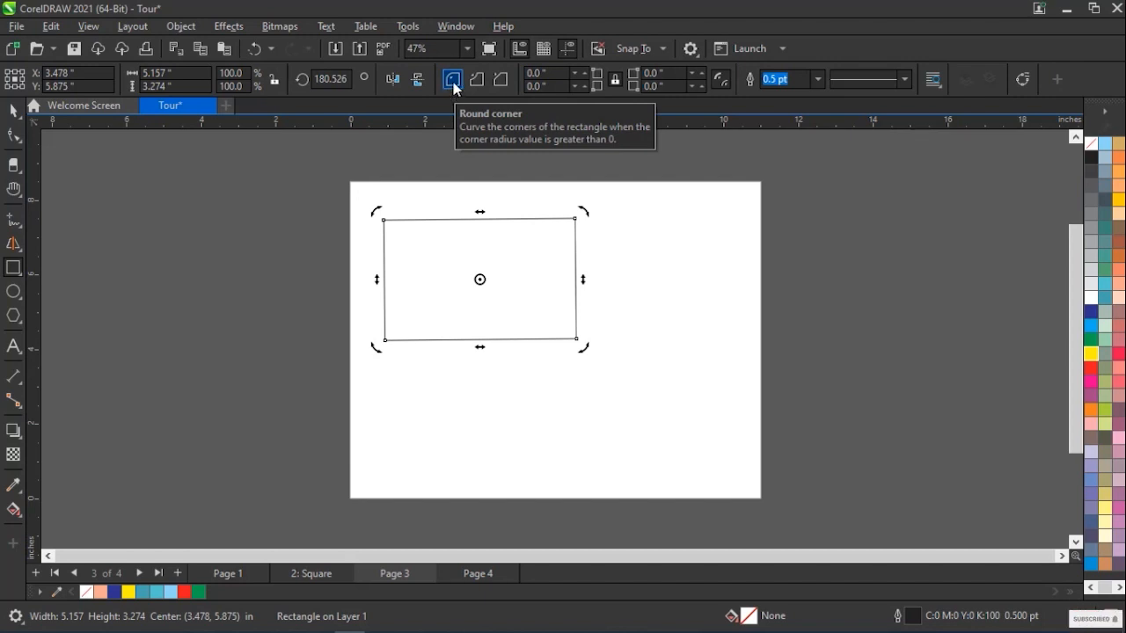
{"action": "left_click", "coordinate": [17, 137]}
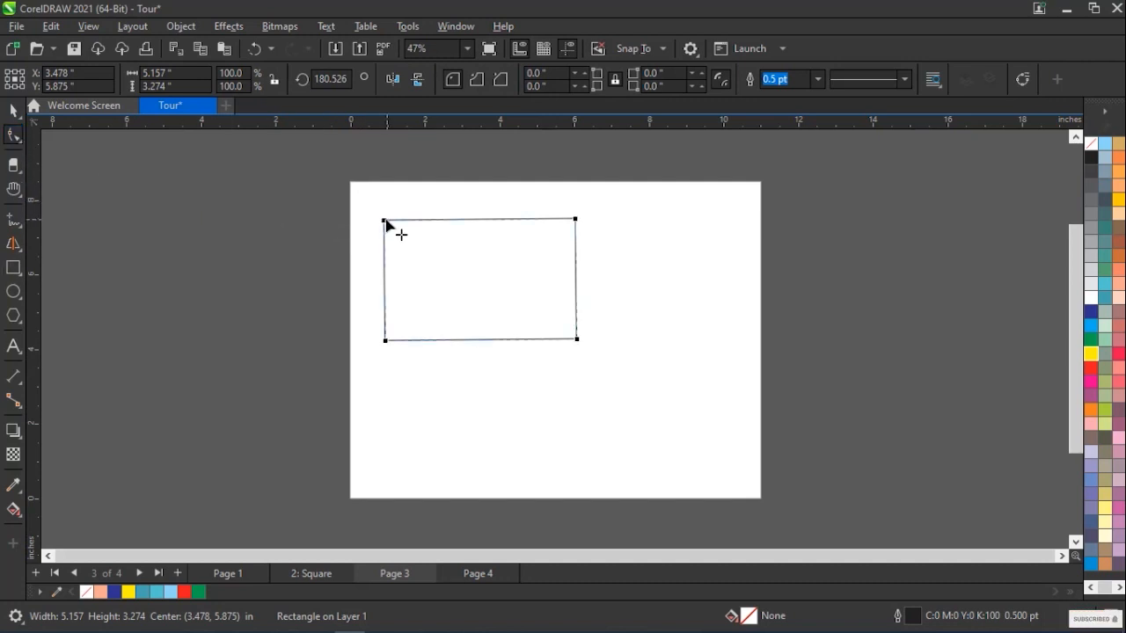
{"action": "left_click_drag", "start_coordinate": [393, 229], "coordinate": [404, 244]}
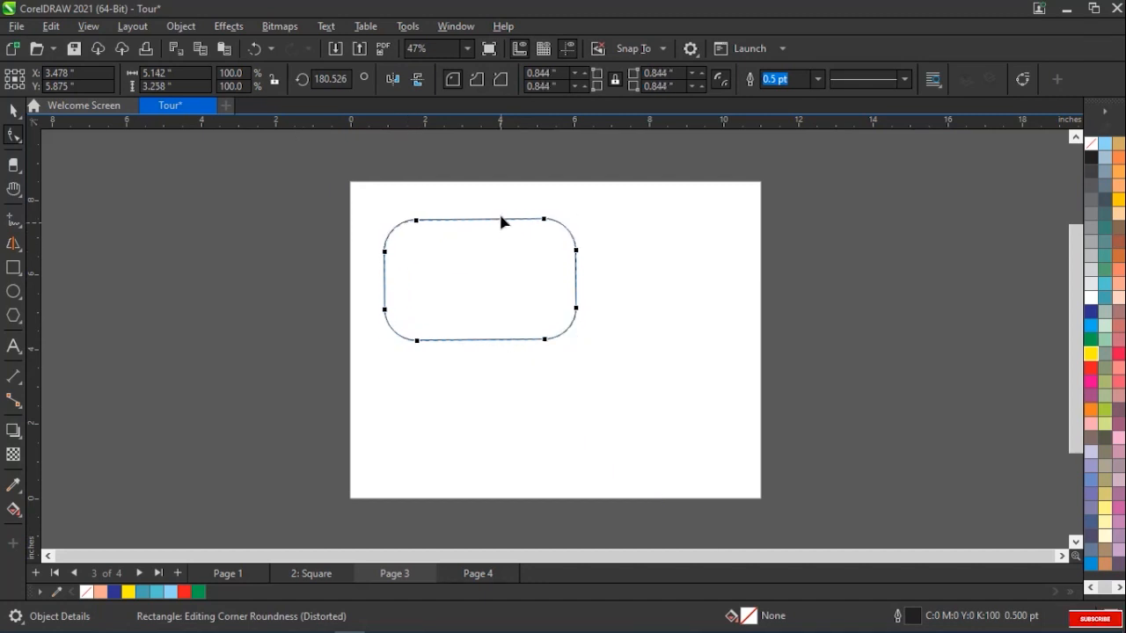
Step: Try the scalloped and chamfered corner styles on the rectangle and return it to round corners
{"action": "left_click", "coordinate": [475, 81]}
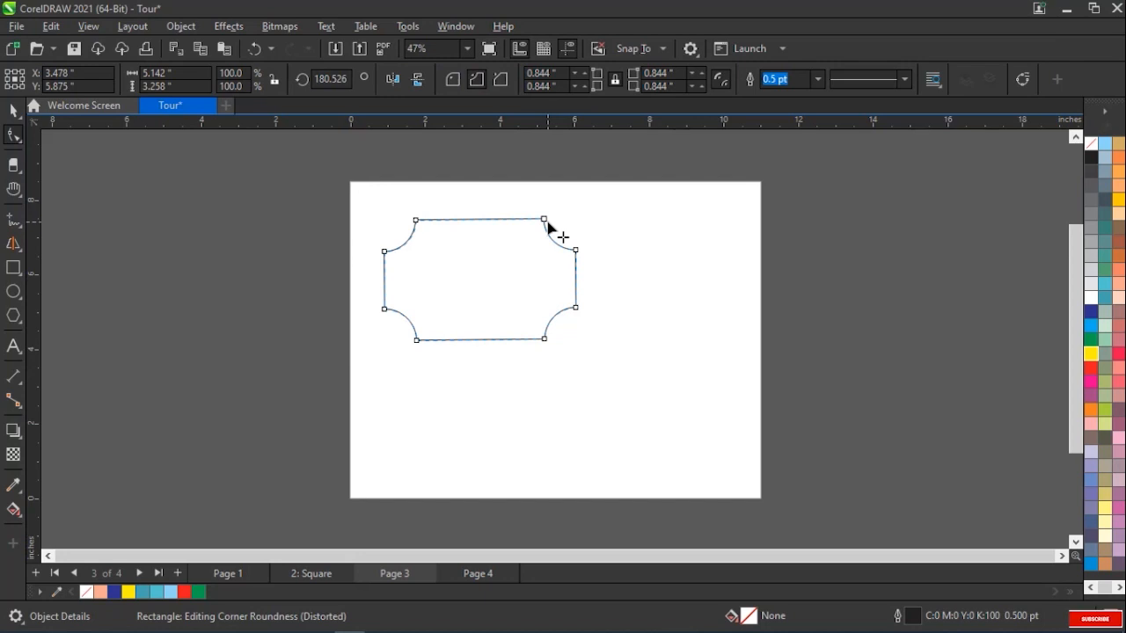
{"action": "left_click", "coordinate": [500, 84]}
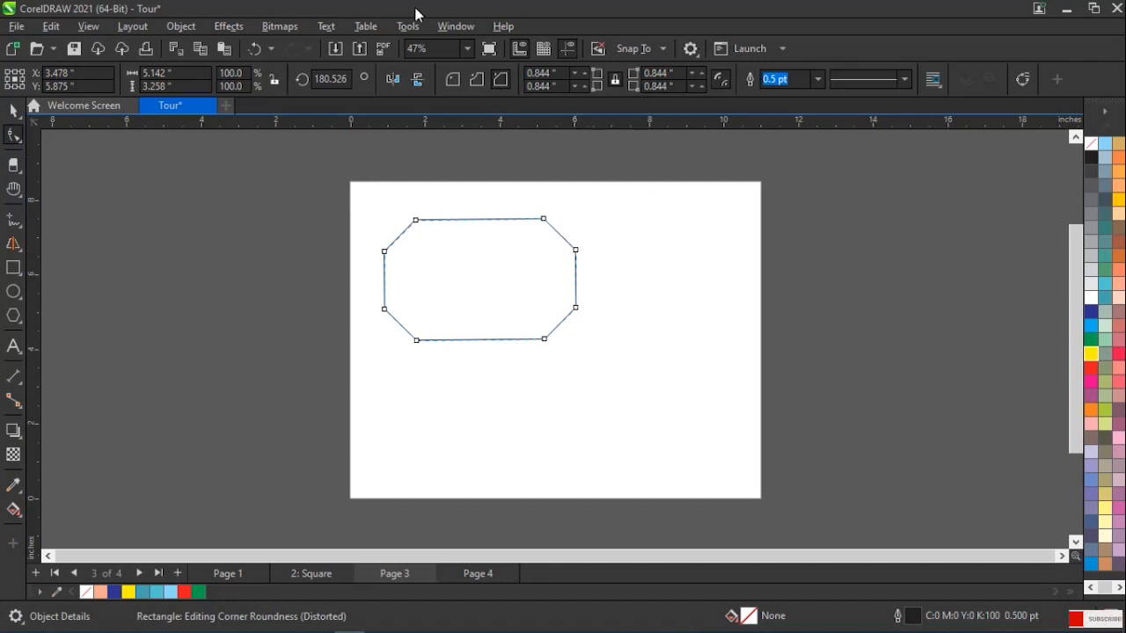
{"action": "left_click", "coordinate": [456, 83]}
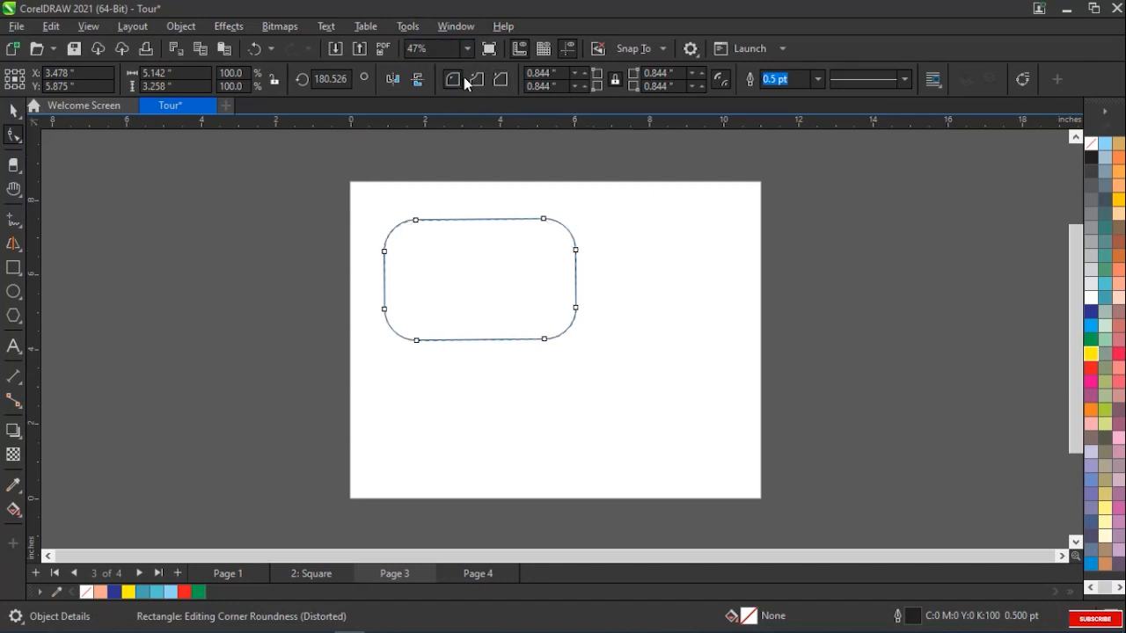
{"action": "left_click", "coordinate": [475, 80]}
{"action": "left_click", "coordinate": [497, 80]}
{"action": "left_click", "coordinate": [451, 80]}
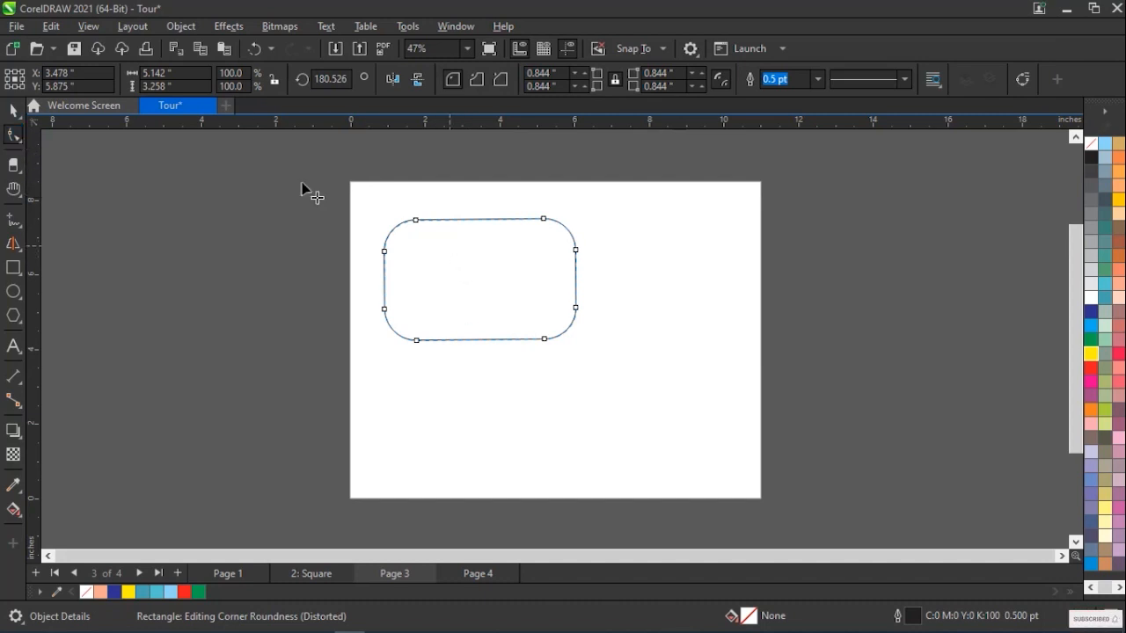
Step: Increase all four corner radii of the rectangle to 0.994 inches and turn off editing the corners together
{"action": "left_click", "coordinate": [13, 110]}
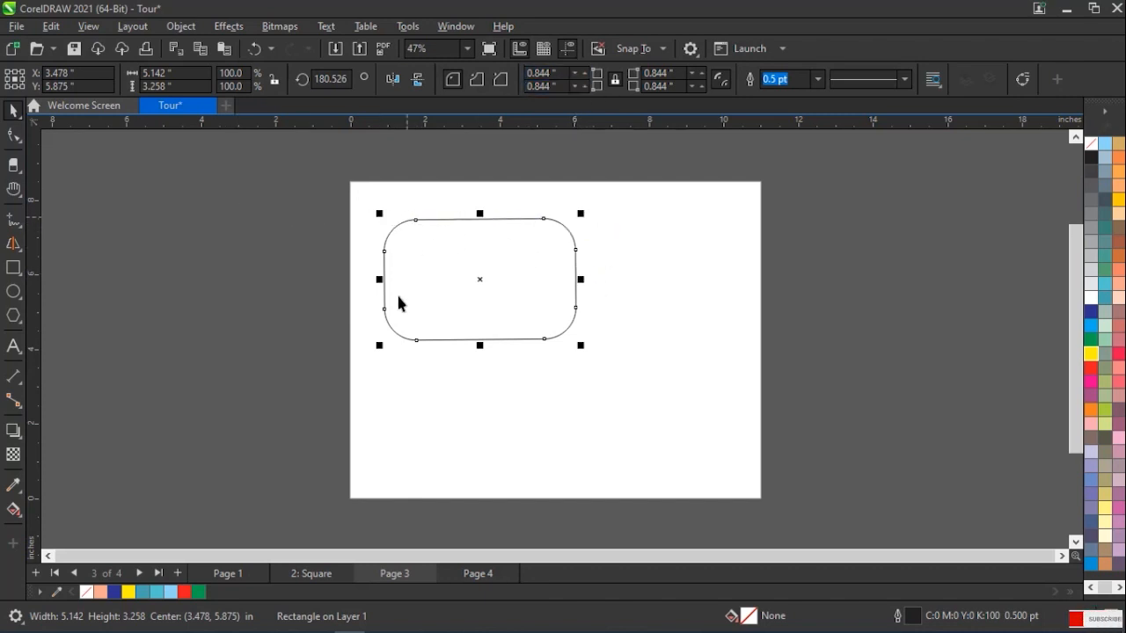
{"action": "left_click", "coordinate": [587, 76]}
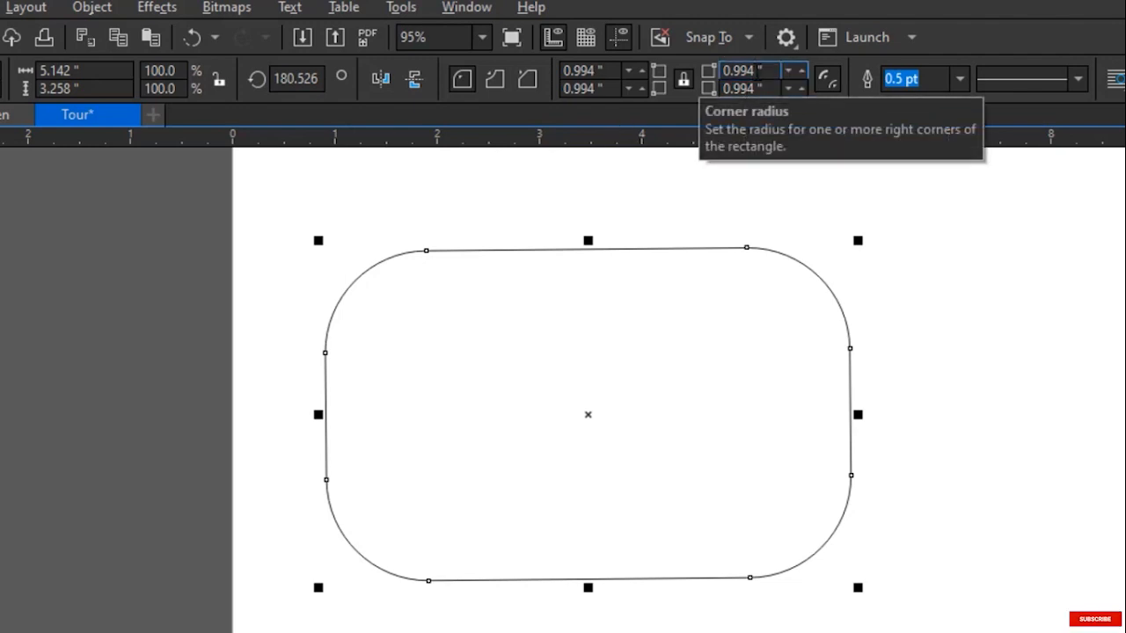
{"action": "left_click", "coordinate": [685, 80]}
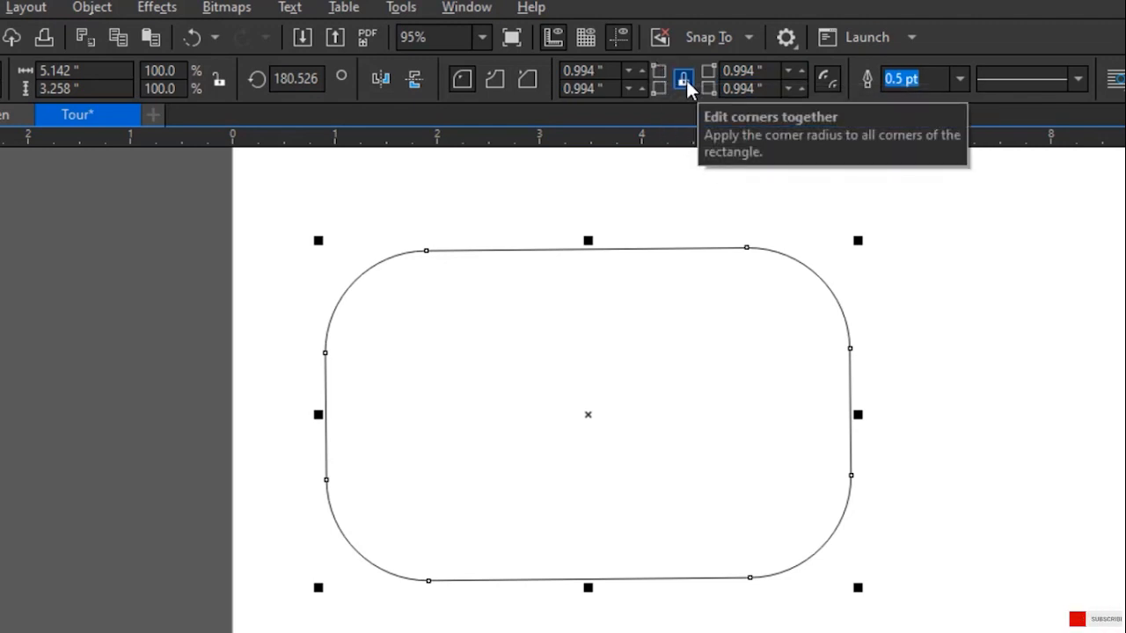
{"action": "left_click", "coordinate": [685, 80]}
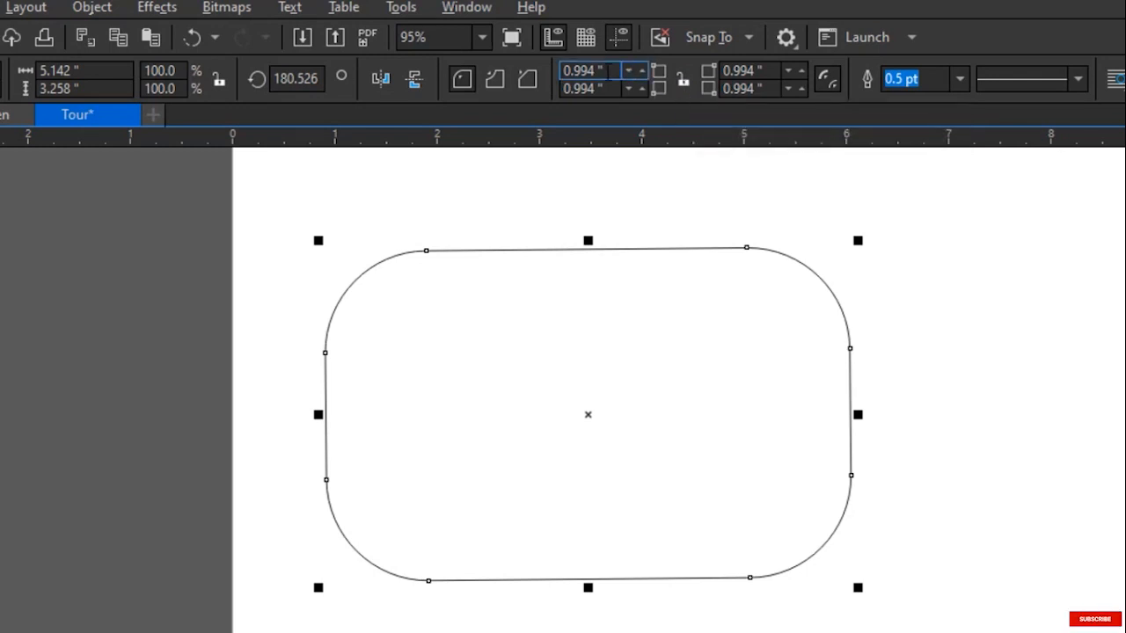
Step: Increase only the rectangle's upper-left corner radius to 1.084 inches
{"action": "left_click", "coordinate": [642, 70]}
{"action": "left_click", "coordinate": [642, 70]}
{"action": "left_click", "coordinate": [642, 70]}
{"action": "left_click", "coordinate": [642, 71]}
{"action": "left_click", "coordinate": [642, 71]}
{"action": "left_click", "coordinate": [642, 70]}
{"action": "left_click", "coordinate": [642, 70]}
{"action": "left_click", "coordinate": [642, 70]}
{"action": "left_click", "coordinate": [642, 70]}
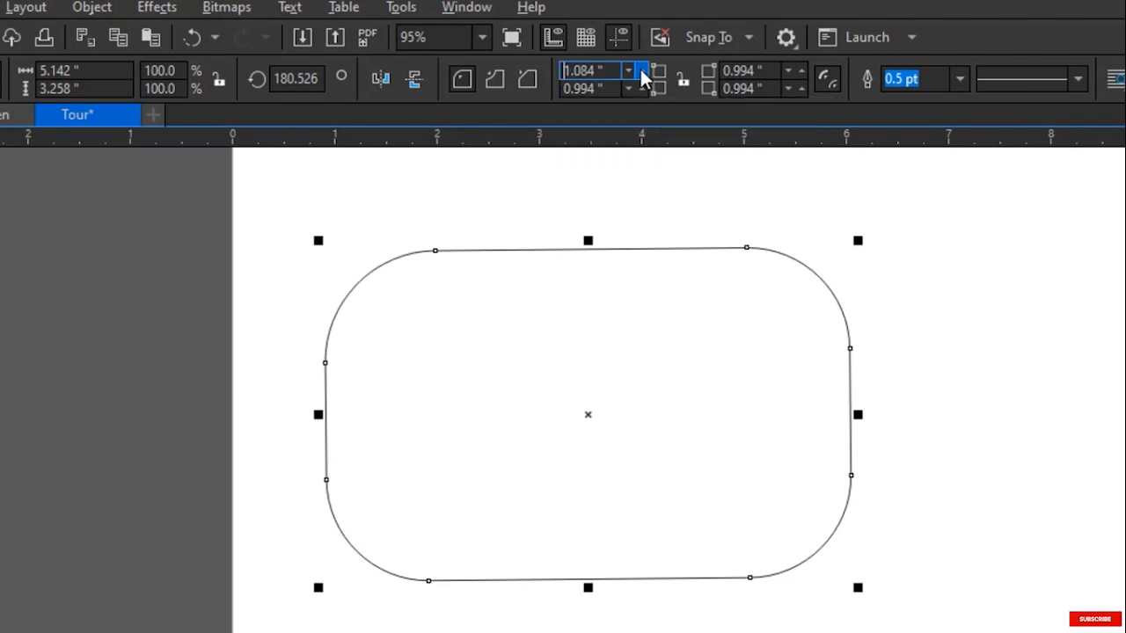
{"action": "key", "text": "F10"}
{"action": "left_click", "coordinate": [604, 88]}
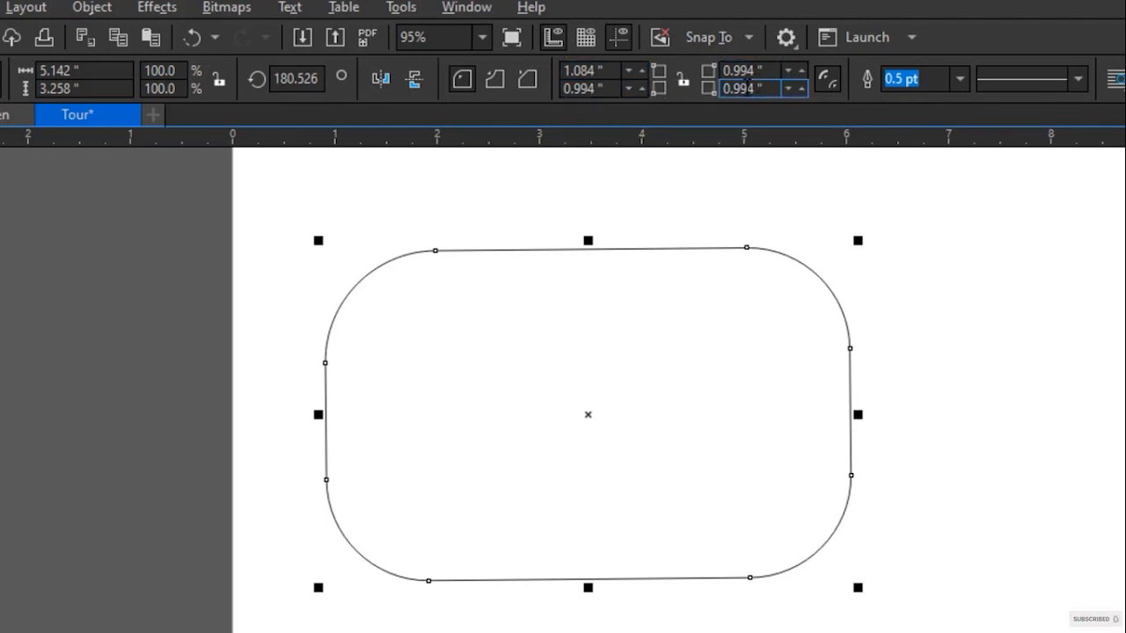
Step: Set the rounded rectangle's outline width to 8.0 pt
{"action": "left_click", "coordinate": [965, 82]}
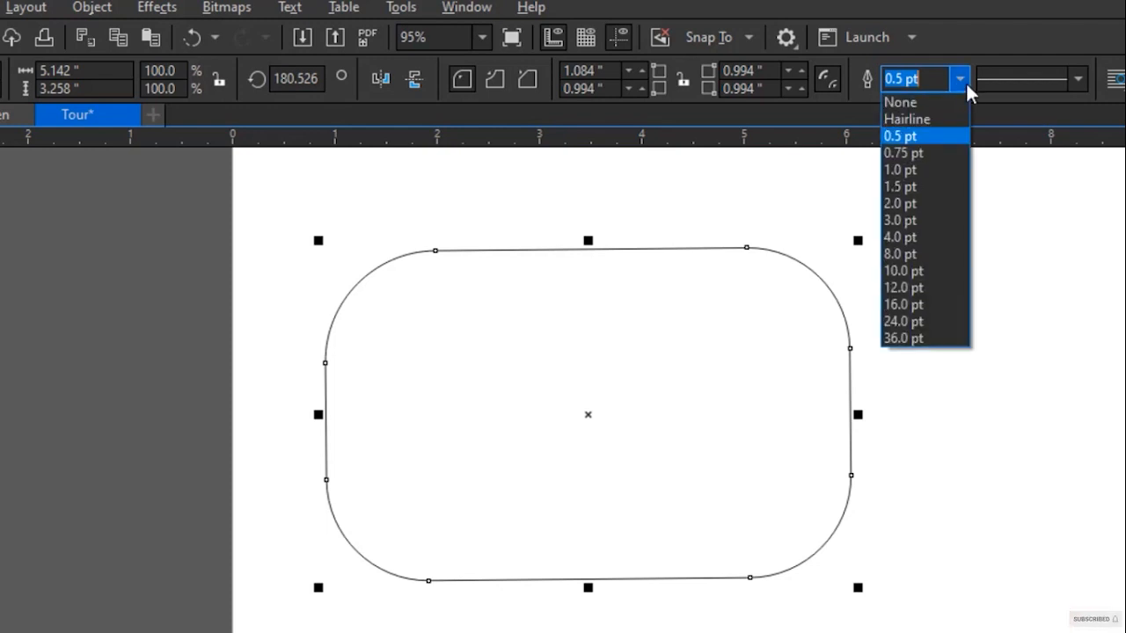
{"action": "left_click", "coordinate": [903, 234]}
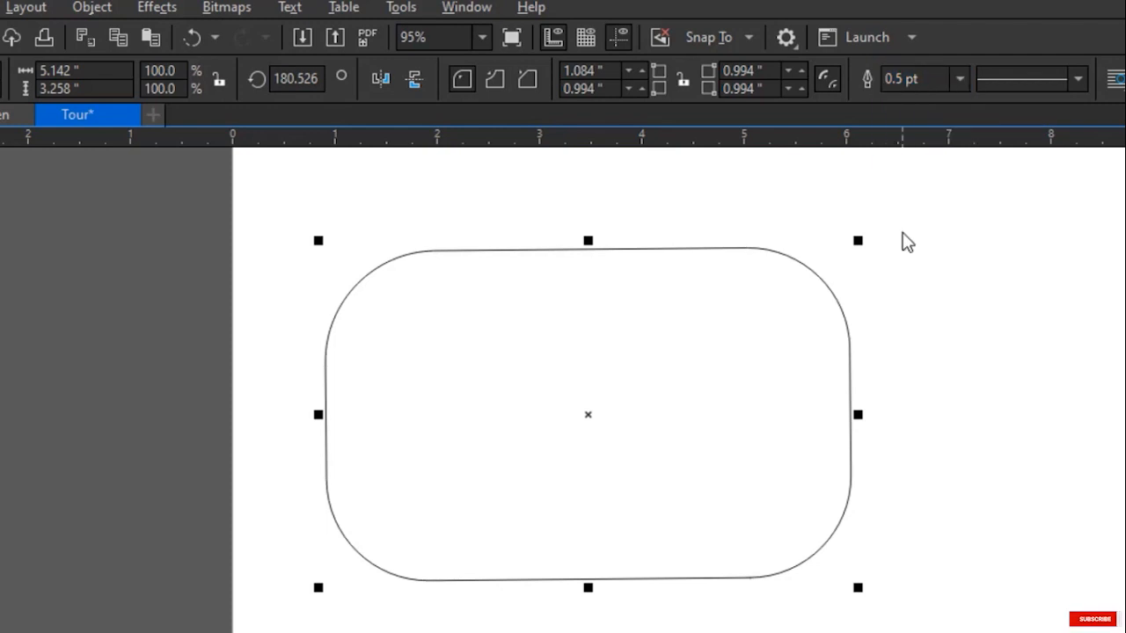
{"action": "left_click", "coordinate": [959, 79]}
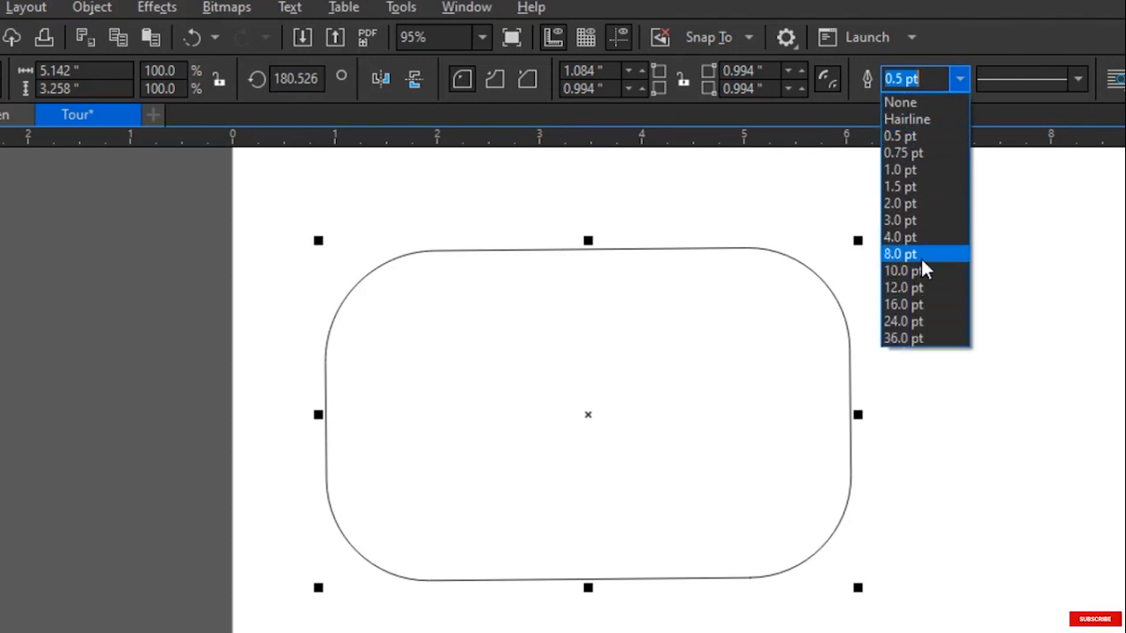
{"action": "left_click", "coordinate": [920, 254]}
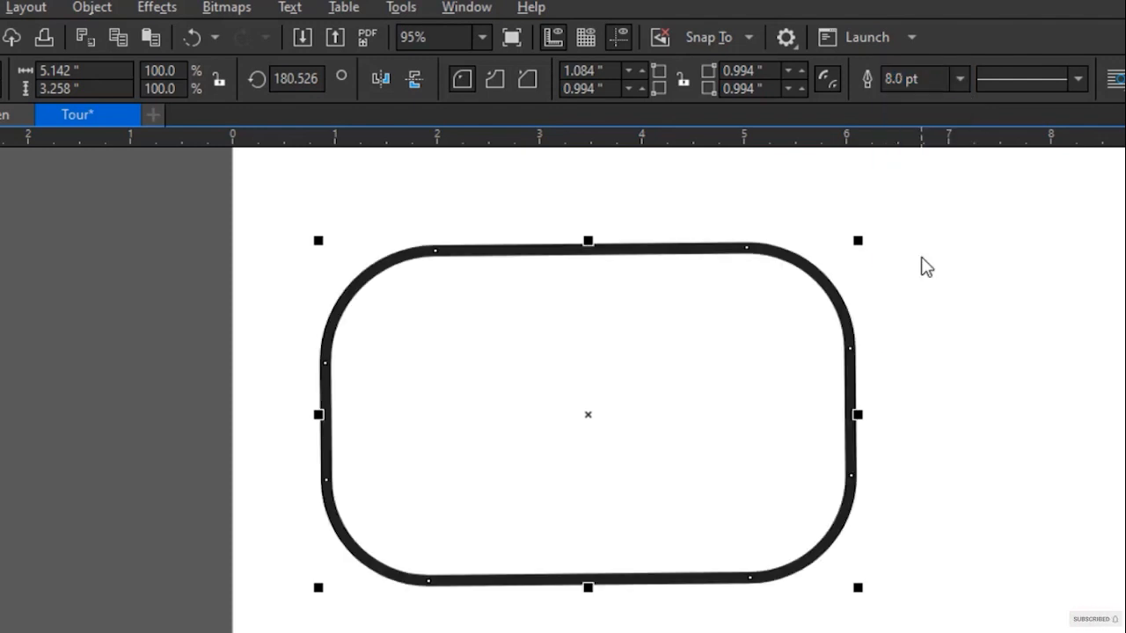
Step: Apply a line style with one long dash and two short dashes to the rectangle's outline
{"action": "left_click", "coordinate": [1073, 79]}
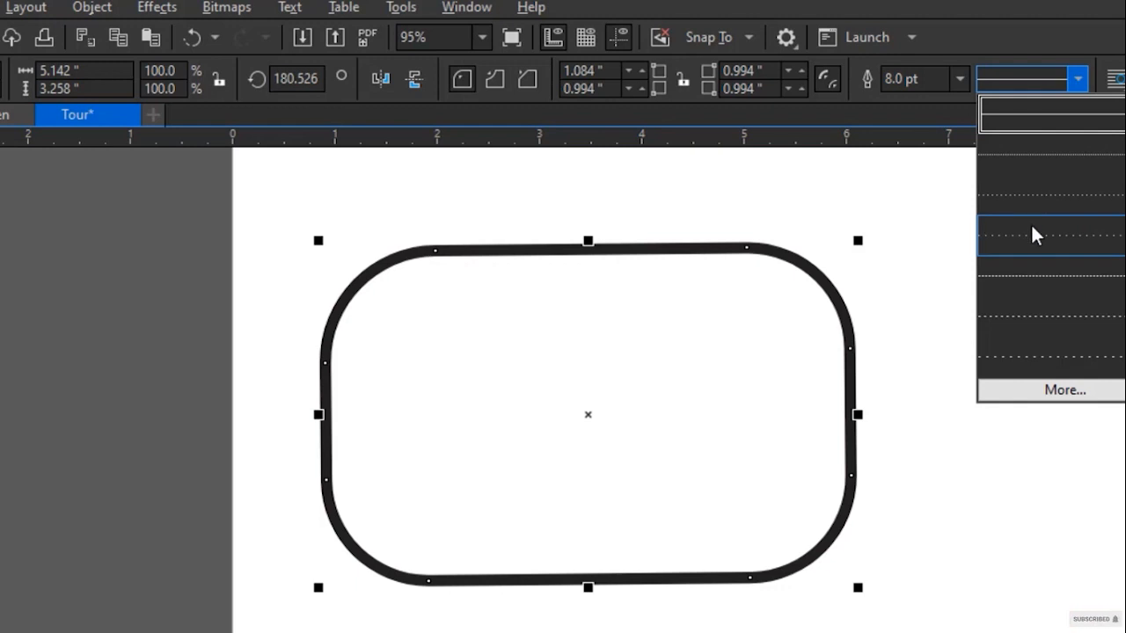
{"action": "scroll", "coordinate": [1112, 254], "scroll_direction": "down", "scroll_amount": 3}
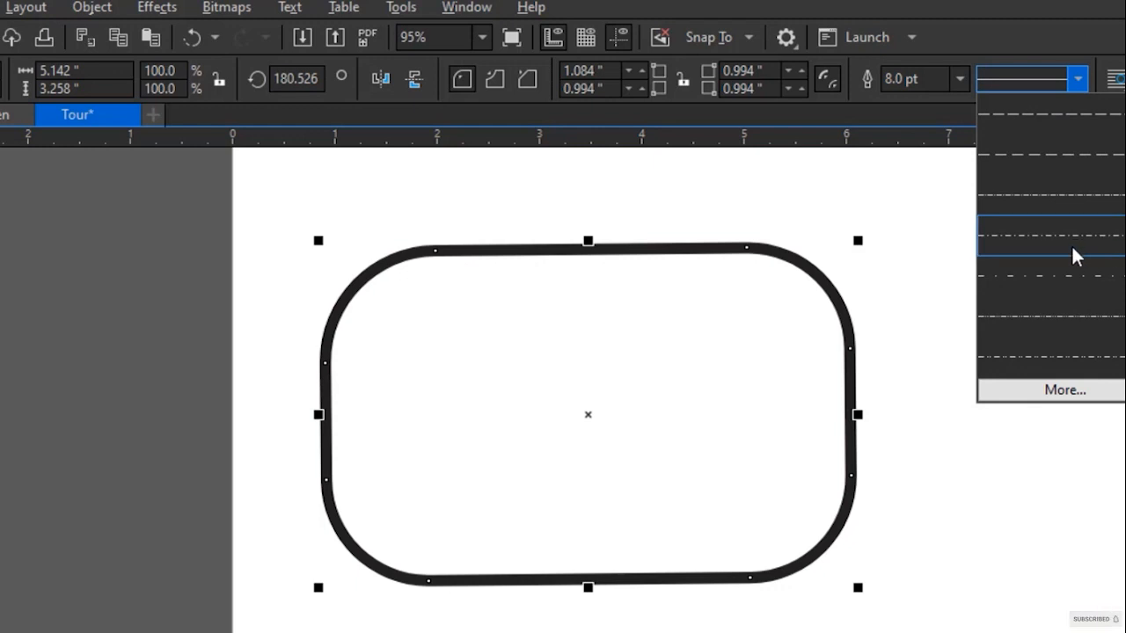
{"action": "left_click", "coordinate": [1065, 316]}
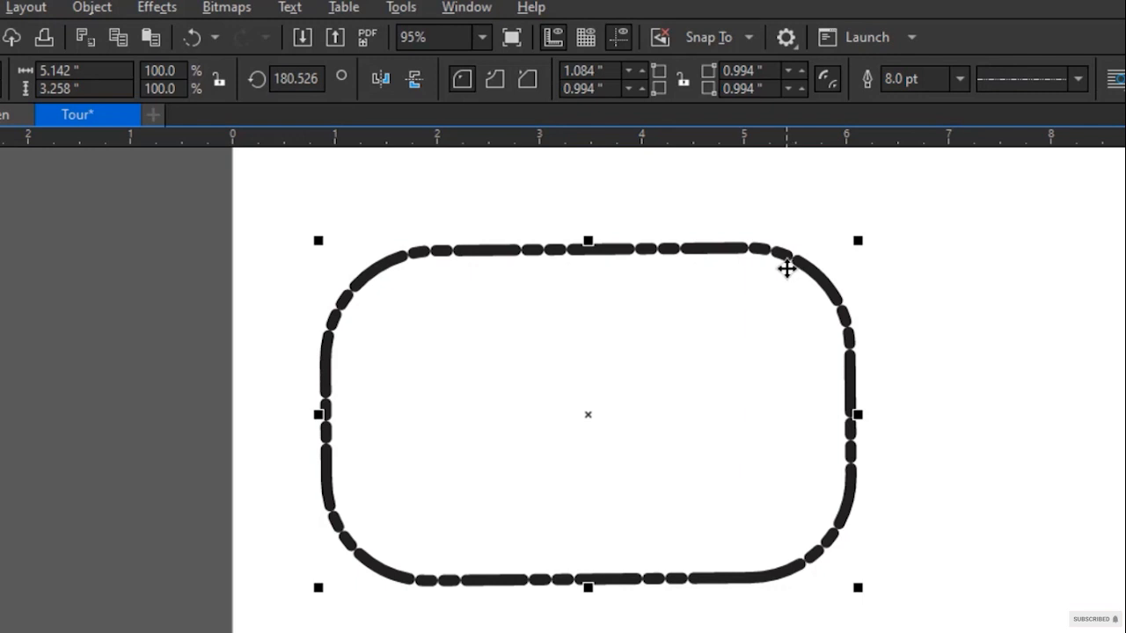
Step: Change the rectangle's outline style back to a solid line
{"action": "left_click", "coordinate": [1078, 79]}
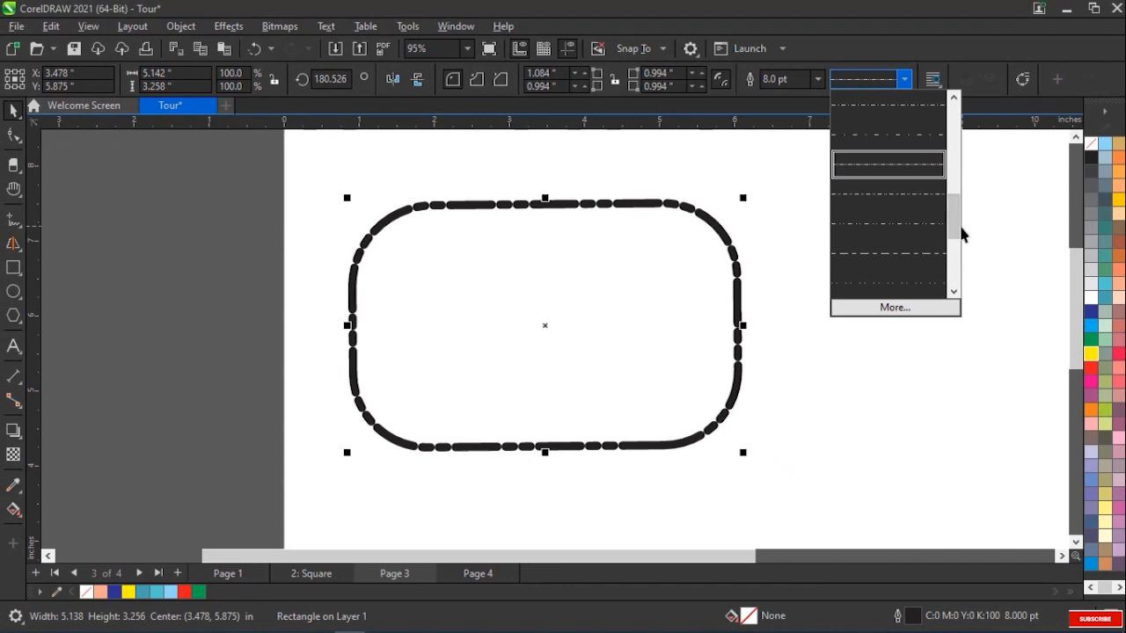
{"action": "left_click_drag", "start_coordinate": [955, 228], "coordinate": [957, 130]}
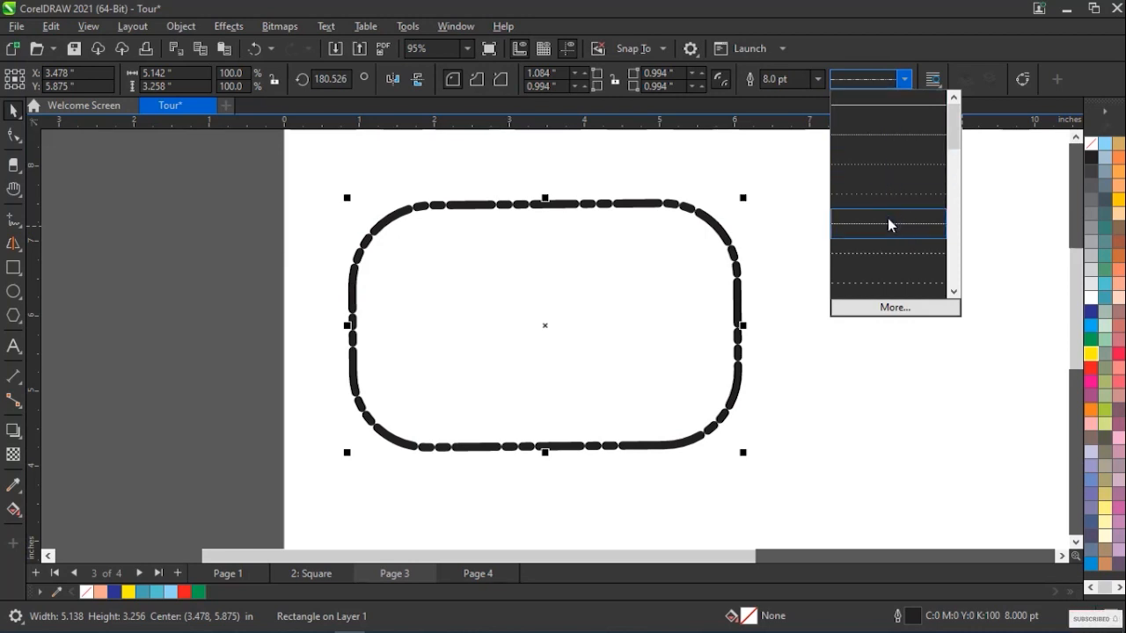
{"action": "left_click", "coordinate": [910, 115]}
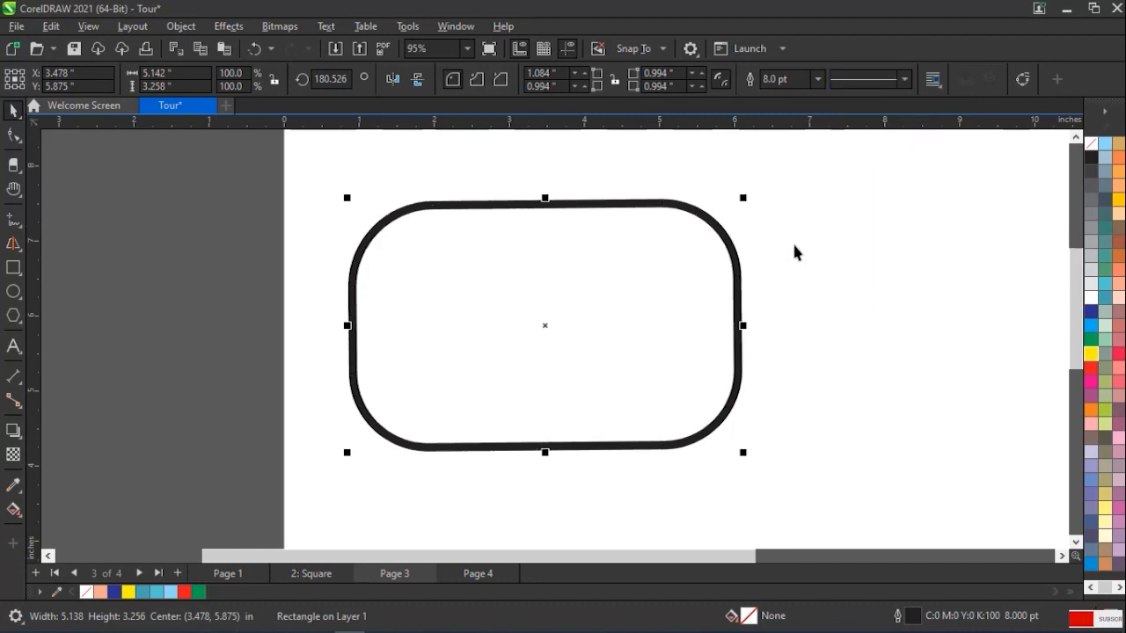
Step: Draw a 3-point rectangle about 4.53 inches wide and 0.64 inches high below the rounded rectangle
{"action": "scroll", "coordinate": [776, 236], "scroll_direction": "down", "scroll_amount": 1}
{"action": "scroll", "coordinate": [774, 239], "scroll_direction": "down", "scroll_amount": 1}
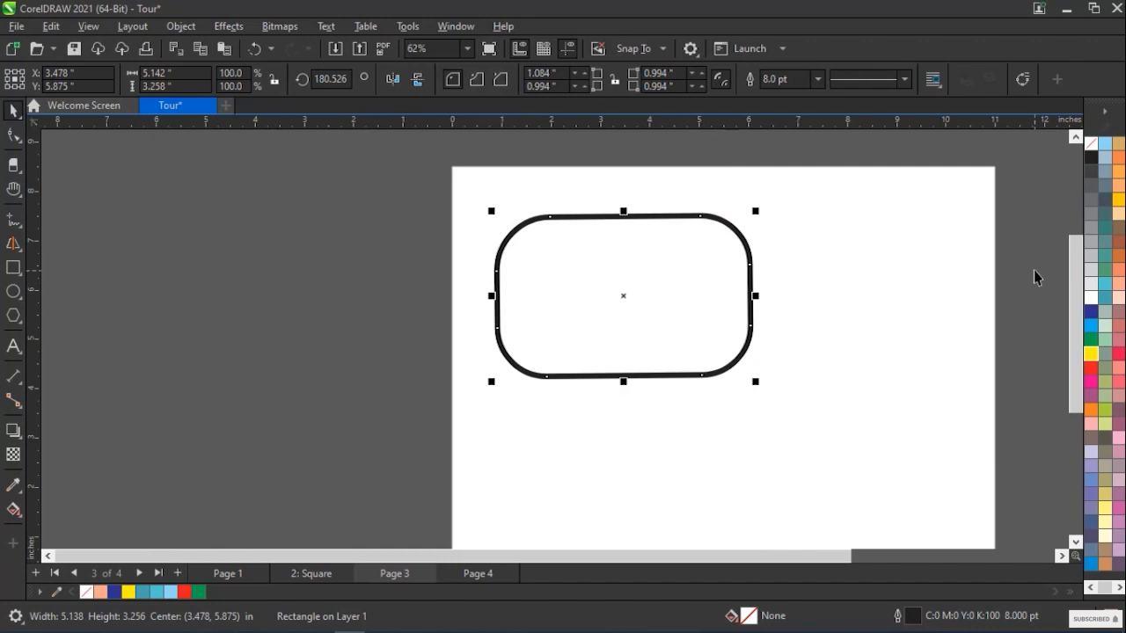
{"action": "left_click_drag", "start_coordinate": [1074, 274], "coordinate": [1075, 298]}
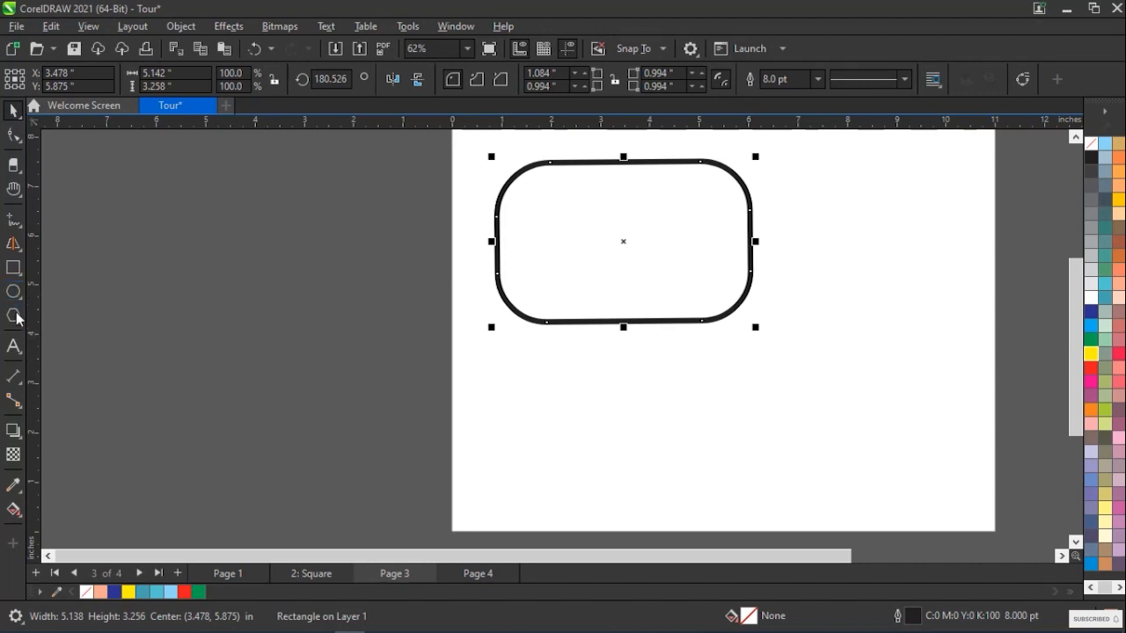
{"action": "left_click", "coordinate": [21, 275]}
{"action": "left_click", "coordinate": [65, 312]}
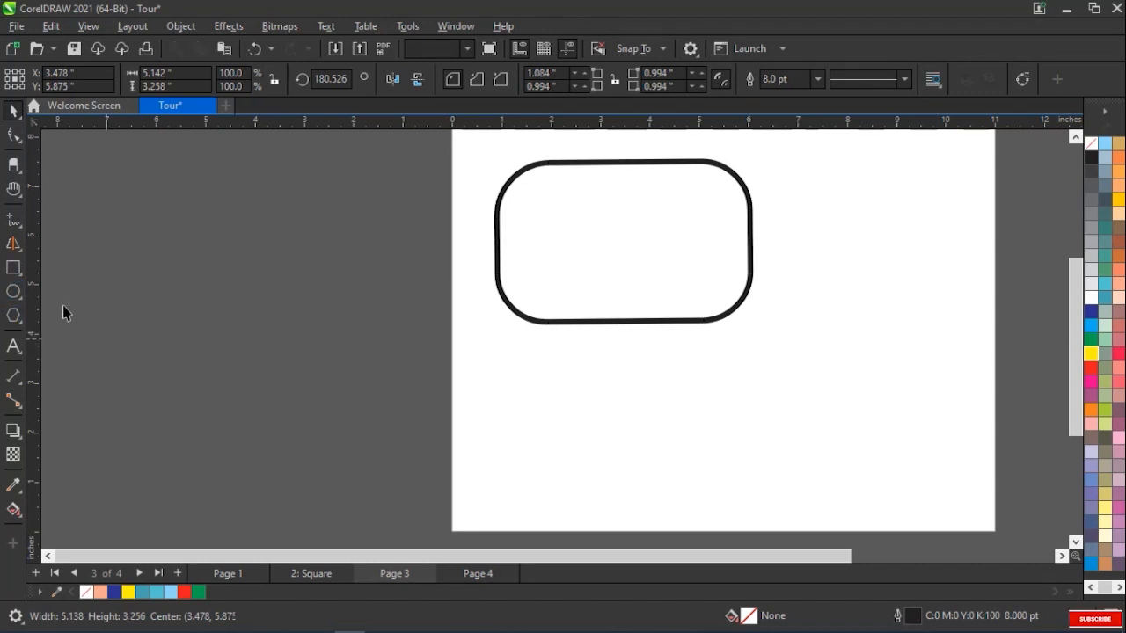
{"action": "left_click", "coordinate": [23, 278]}
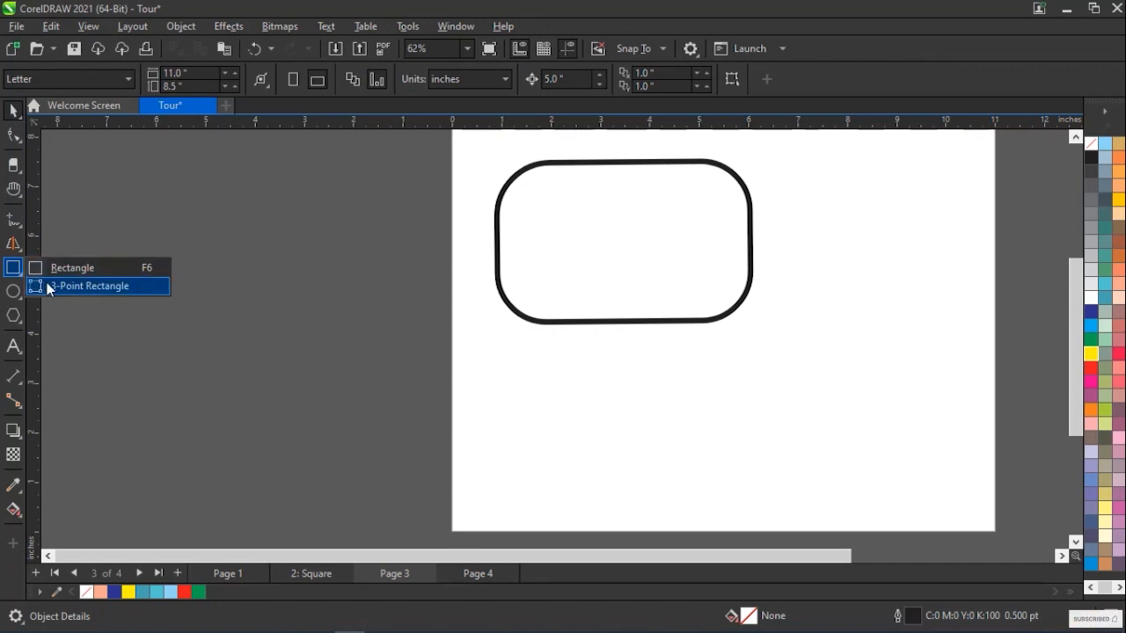
{"action": "left_click", "coordinate": [56, 286]}
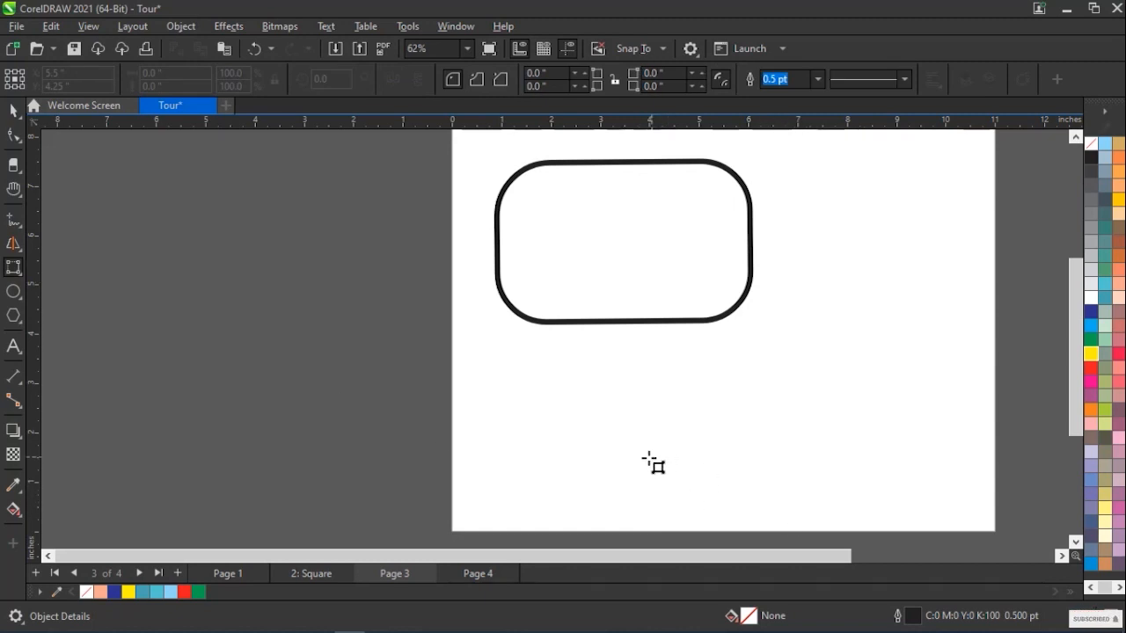
{"action": "left_click_drag", "start_coordinate": [637, 460], "coordinate": [860, 459]}
{"action": "left_click", "coordinate": [694, 430]}
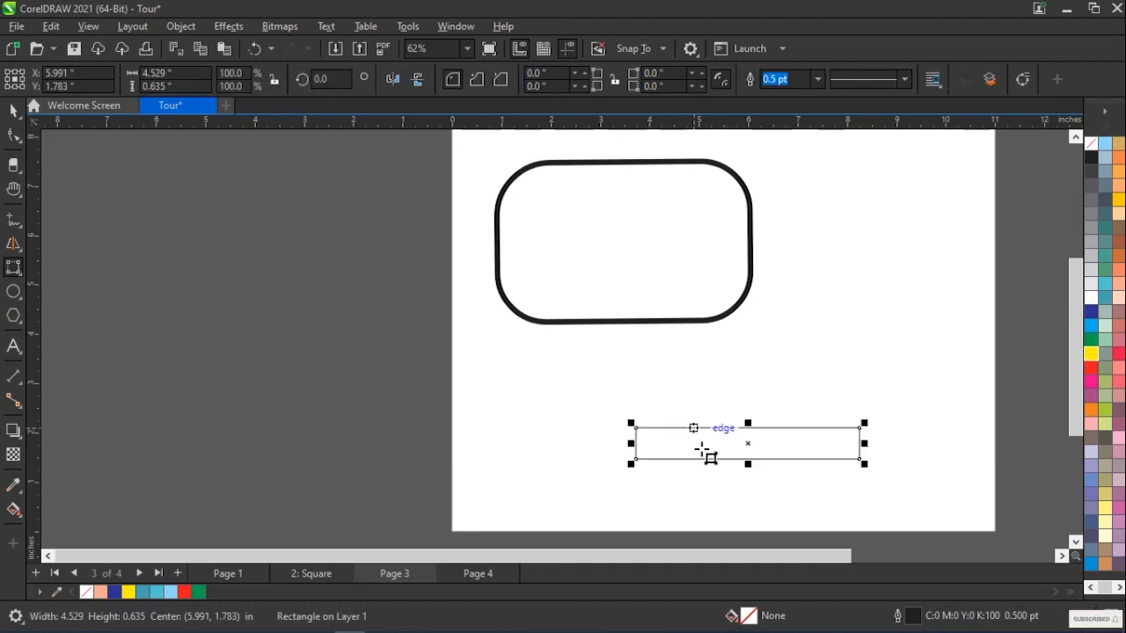
Step: Draw a 3-point rectangle about 5.13 inches wide and 4.15 inches high, overlapping the right half of the rounded rectangle
{"action": "key", "text": "Escape"}
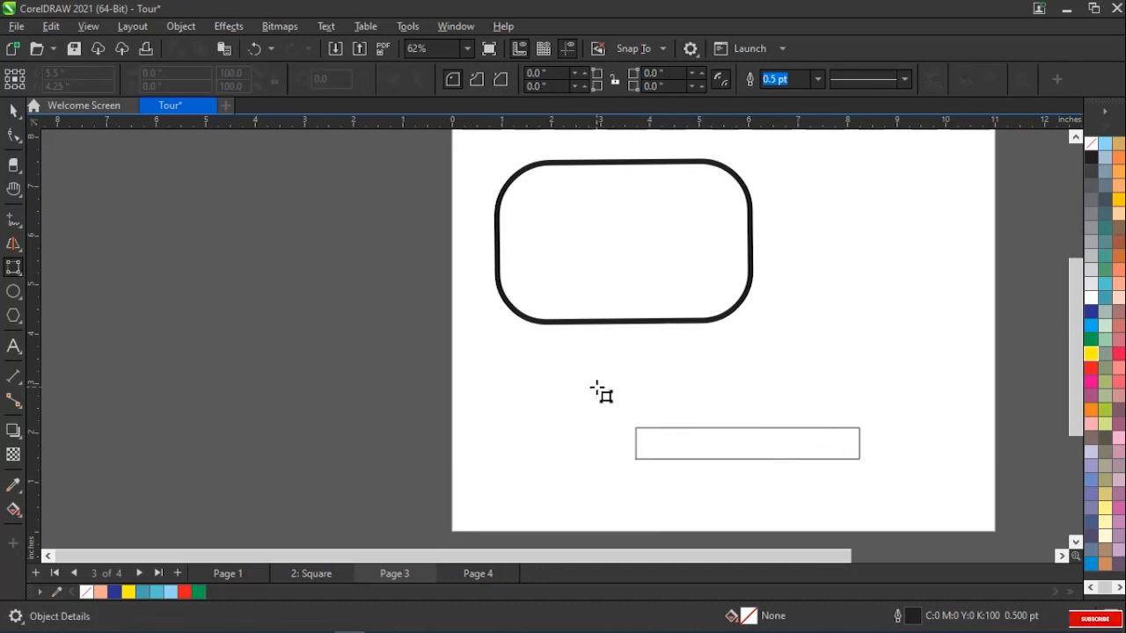
{"action": "left_click_drag", "start_coordinate": [598, 386], "coordinate": [849, 385]}
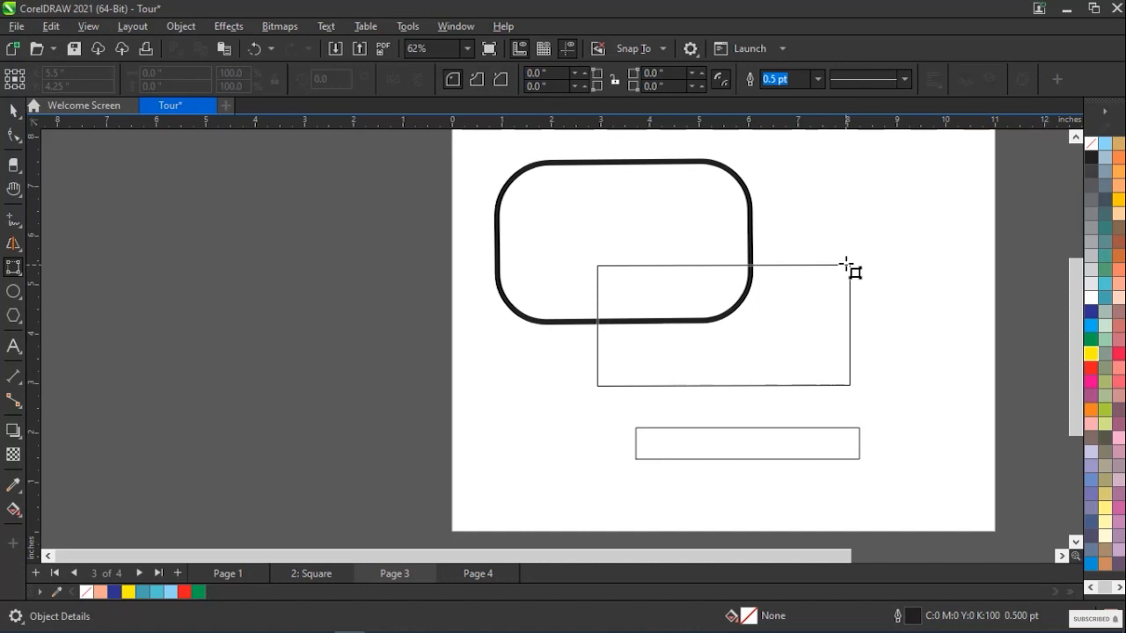
{"action": "left_click", "coordinate": [849, 182]}
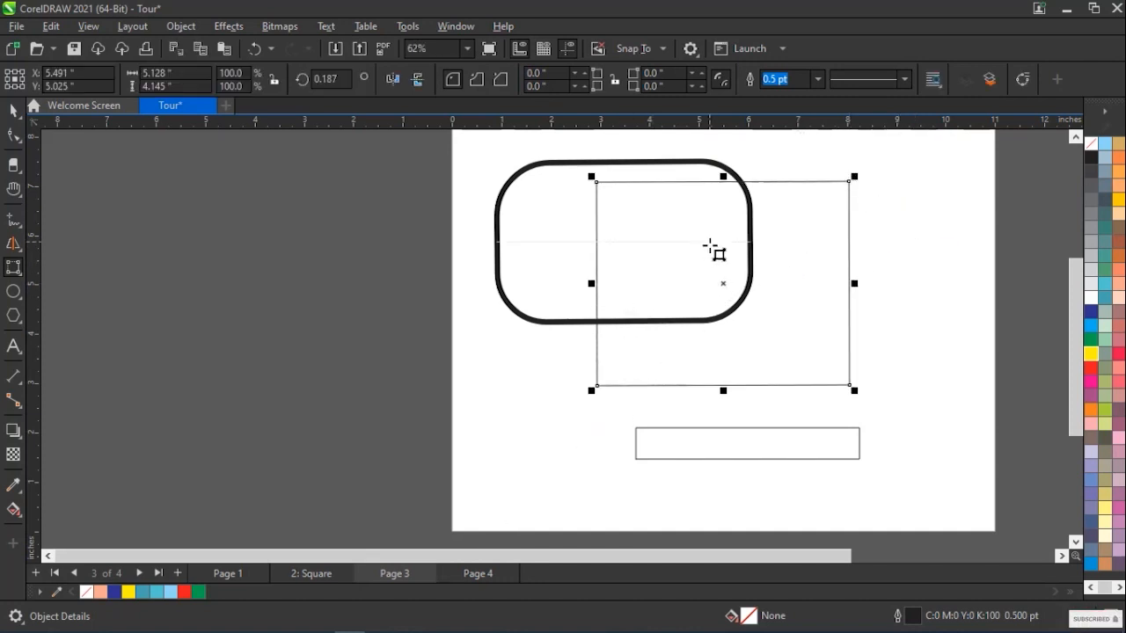
Step: Scale the new rectangle down to about 2.94 by 2.37 inches and move it just right of the rounded rectangle
{"action": "left_click", "coordinate": [23, 278]}
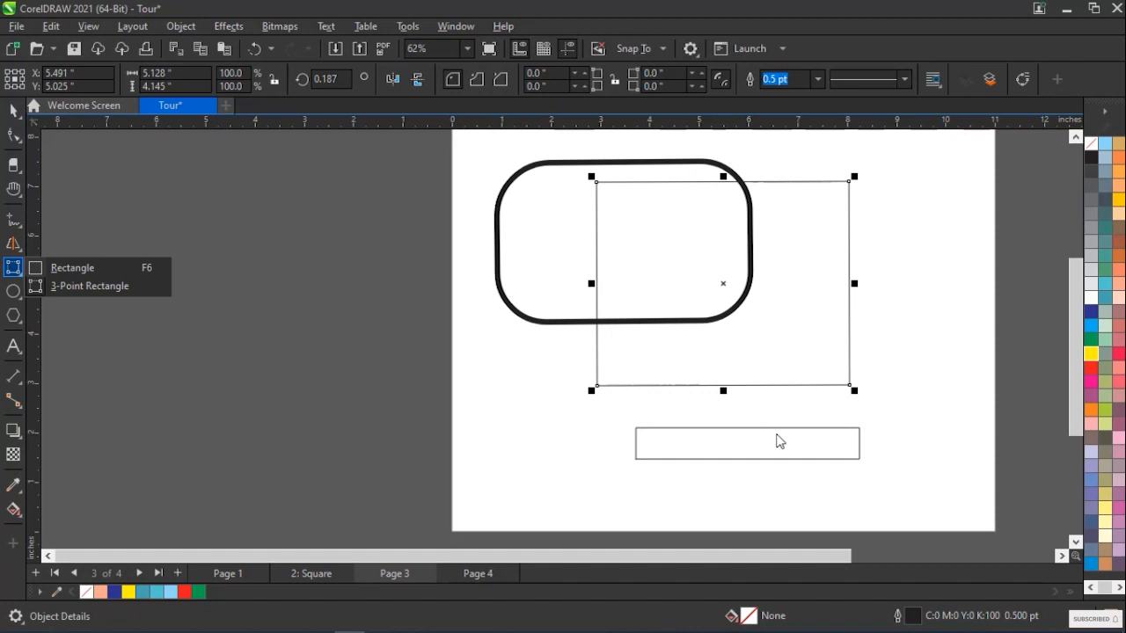
{"action": "key", "text": "F6"}
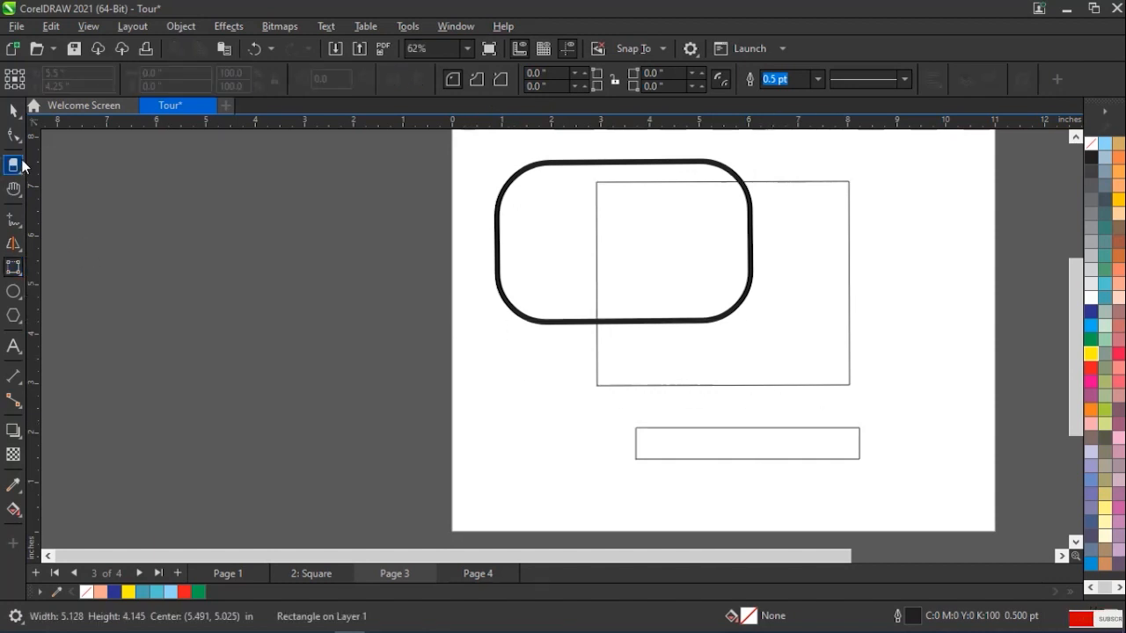
{"action": "left_click", "coordinate": [14, 111]}
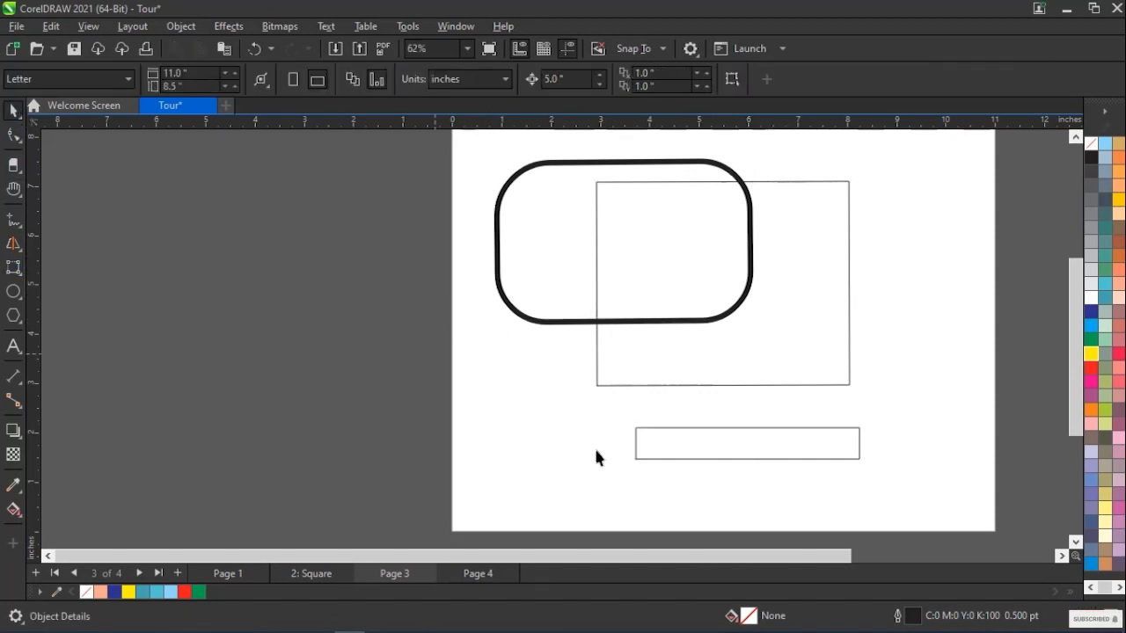
{"action": "left_click", "coordinate": [840, 385]}
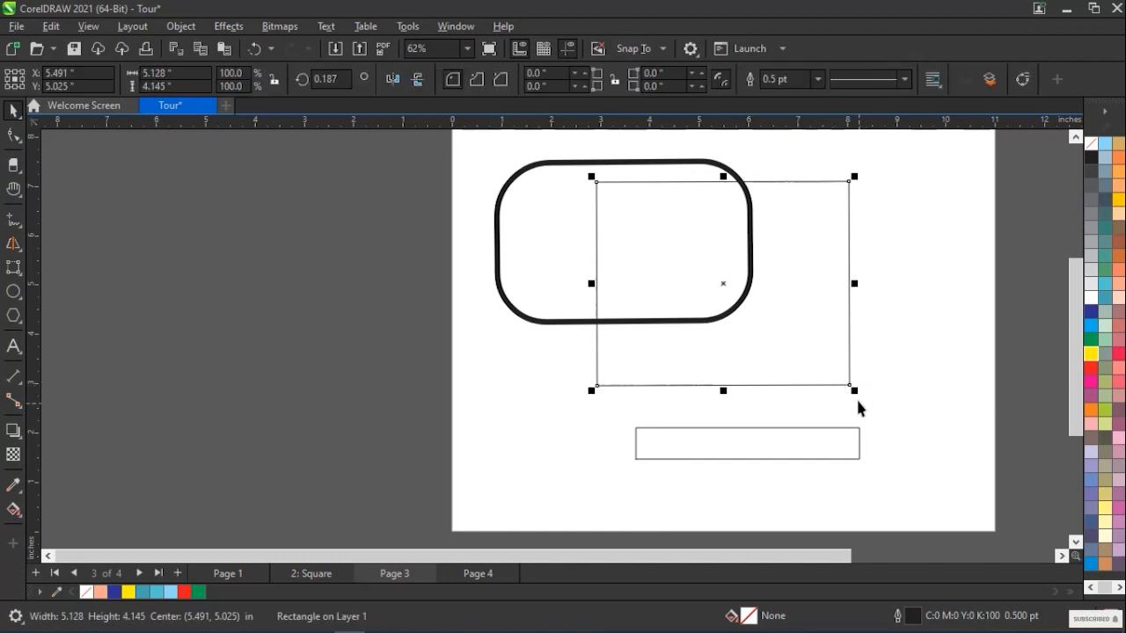
{"action": "left_click_drag", "start_coordinate": [854, 391], "coordinate": [747, 305]}
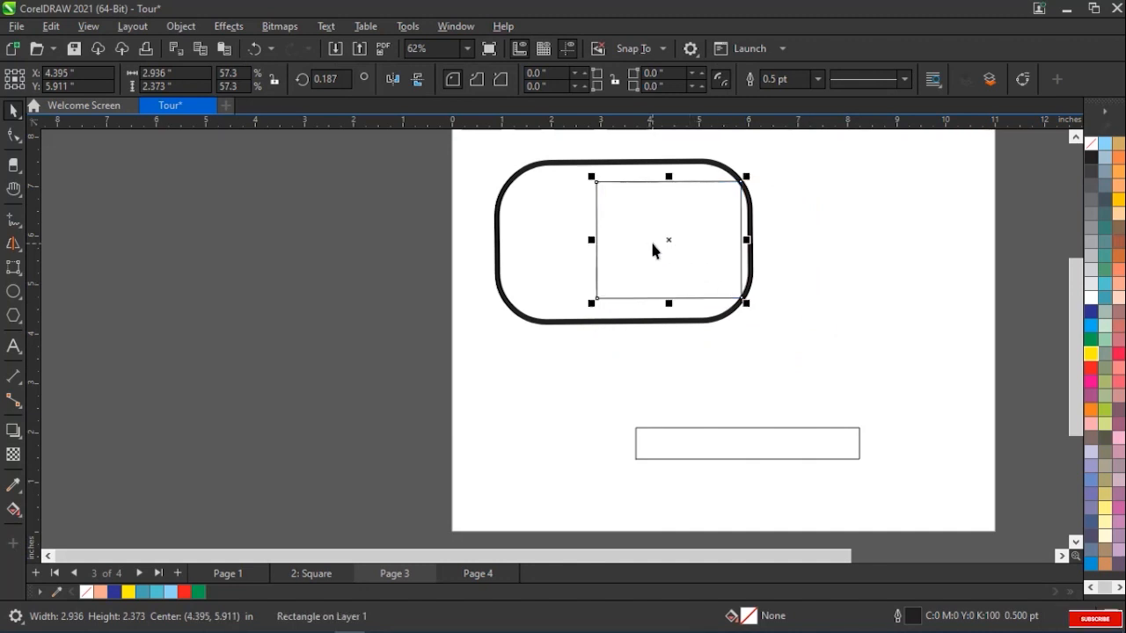
{"action": "left_click_drag", "start_coordinate": [667, 241], "coordinate": [835, 254]}
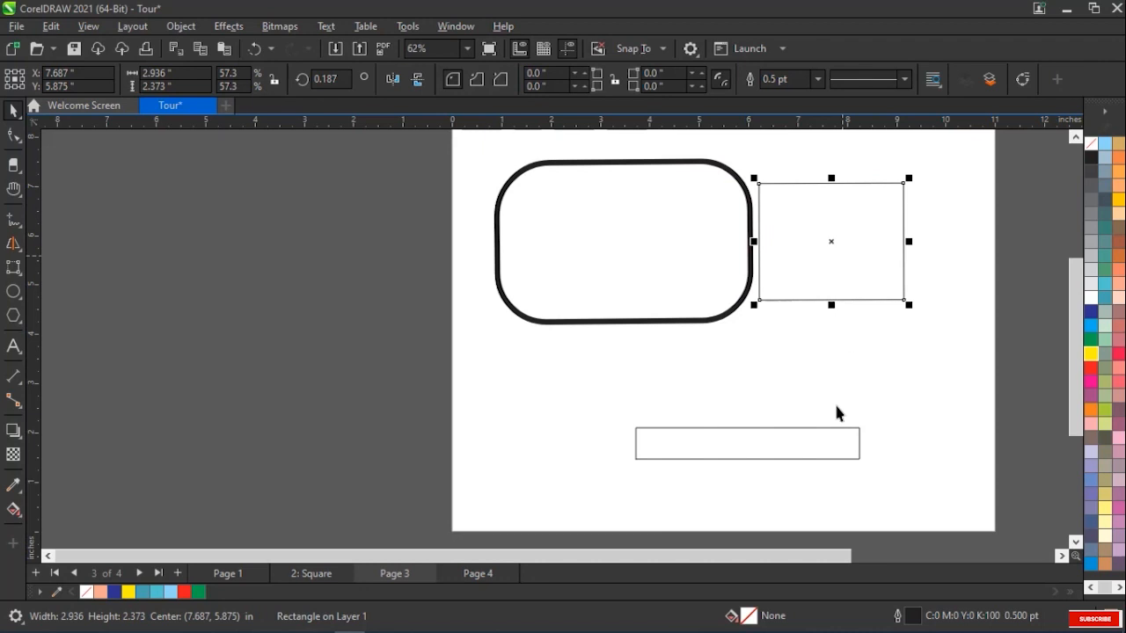
Step: Delete the thin rectangle near the bottom of the page
{"action": "left_click", "coordinate": [821, 428]}
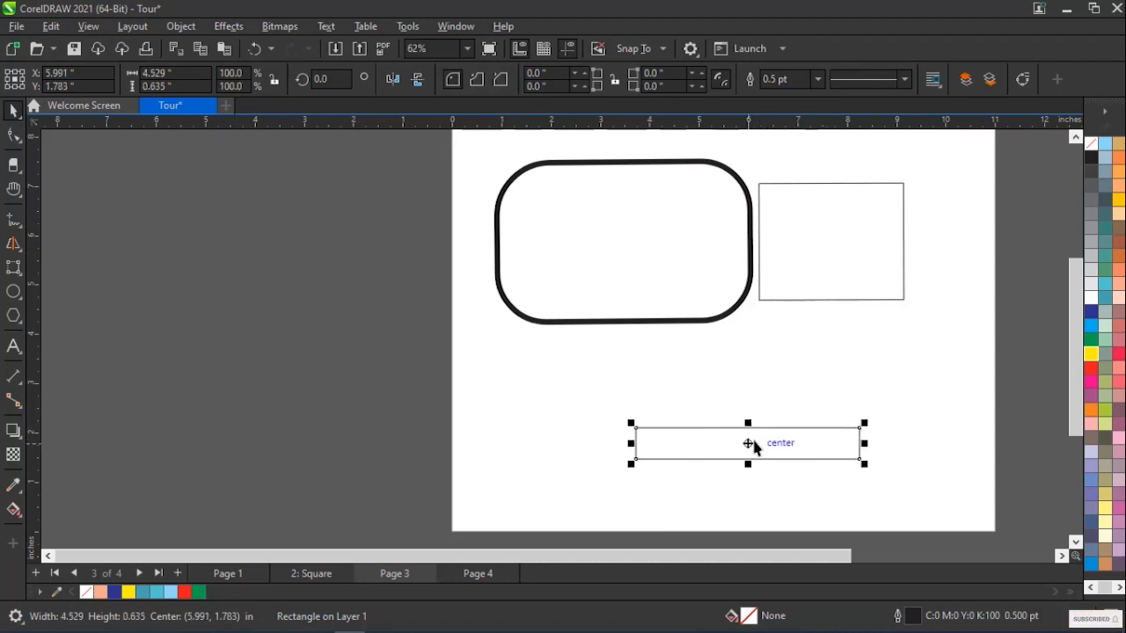
{"action": "key", "text": "Delete"}
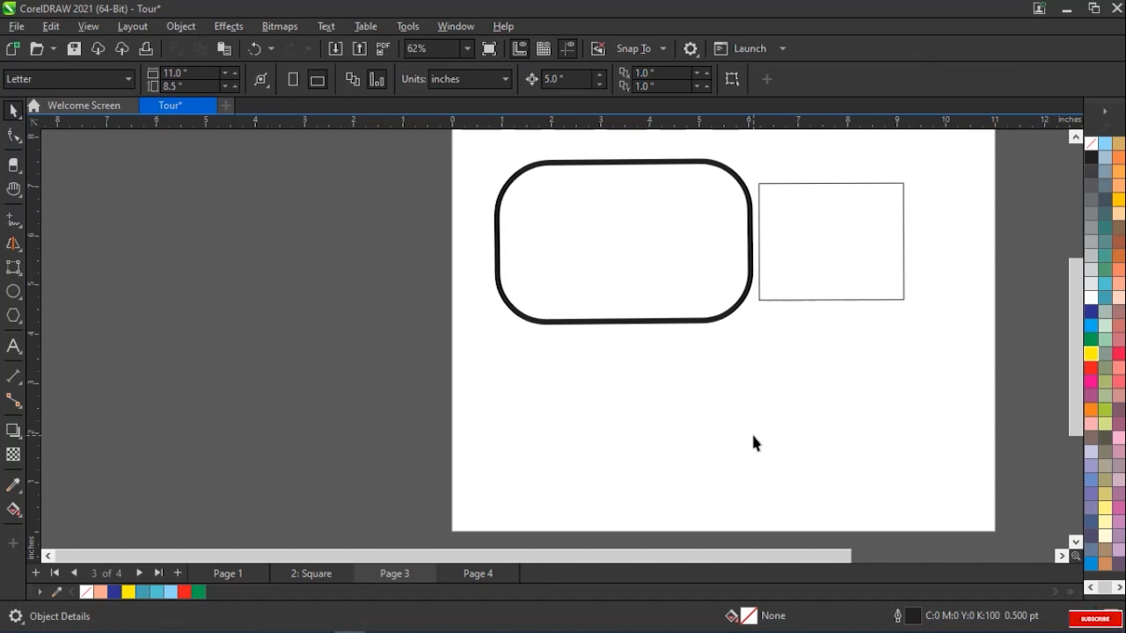
Step: Draw an ellipse about 2.47 inches wide and 2.37 inches high below the rounded rectangle
{"action": "left_click", "coordinate": [20, 301]}
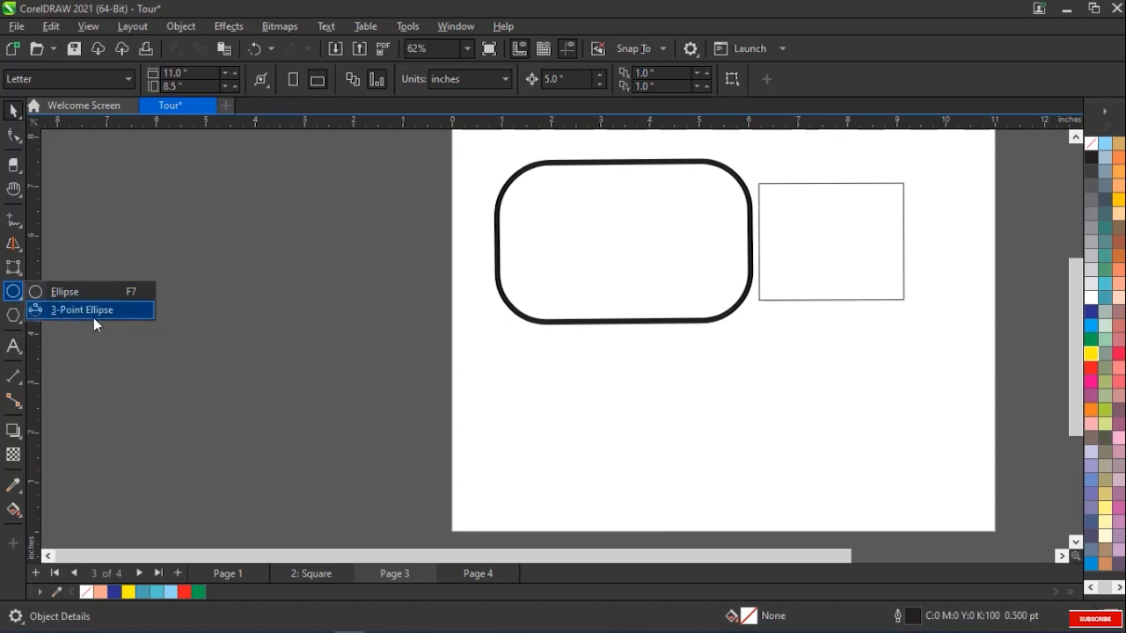
{"action": "left_click", "coordinate": [93, 292]}
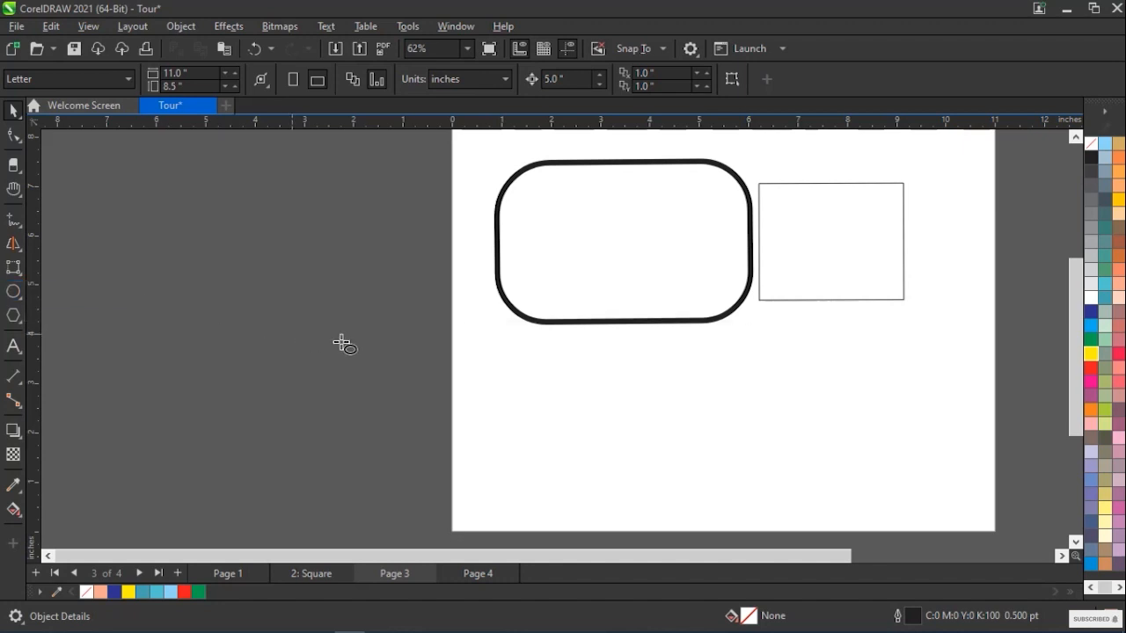
{"action": "left_click_drag", "start_coordinate": [517, 350], "coordinate": [641, 467]}
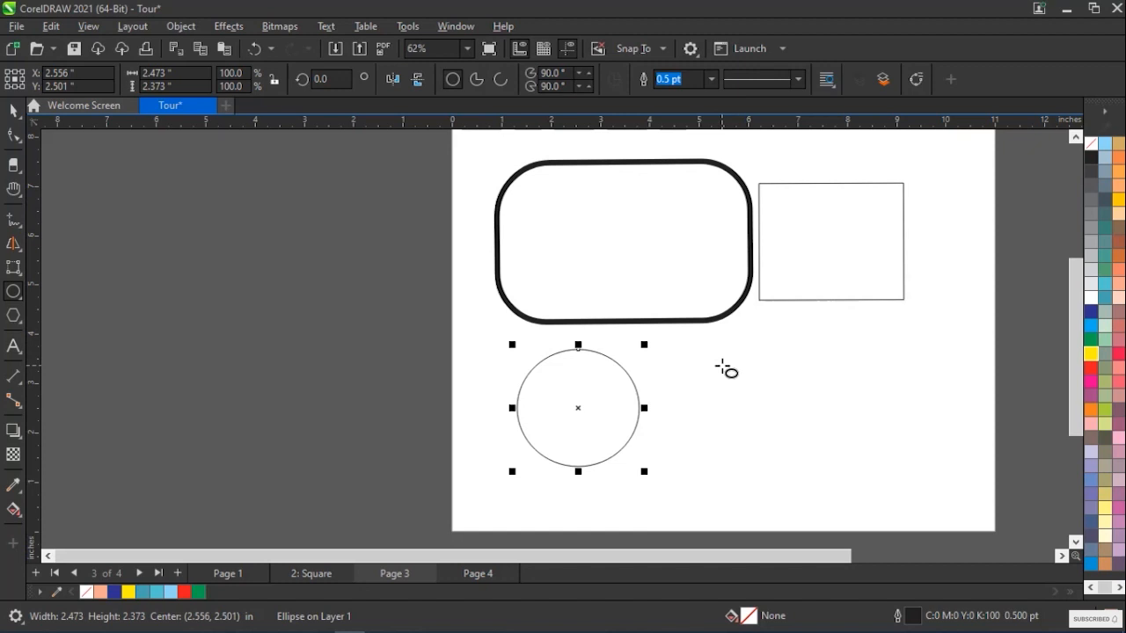
Step: Draw a perfect circle about 2.37 inches in diameter to the right of the first ellipse
{"action": "left_click_drag", "start_coordinate": [721, 365], "coordinate": [803, 479]}
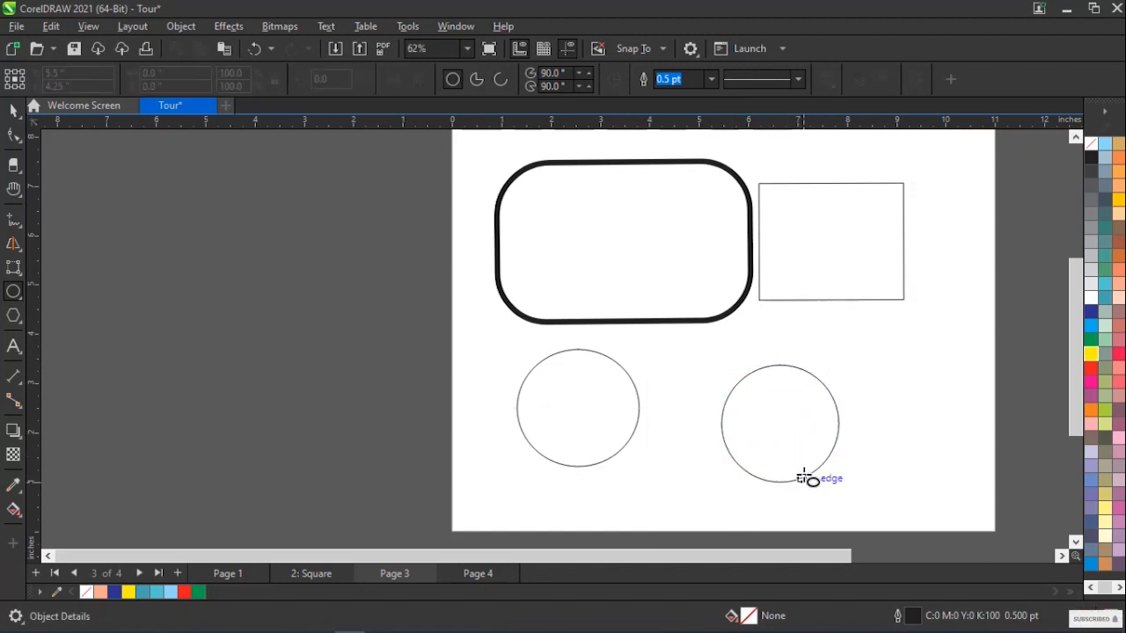
{"action": "left_click", "coordinate": [840, 425]}
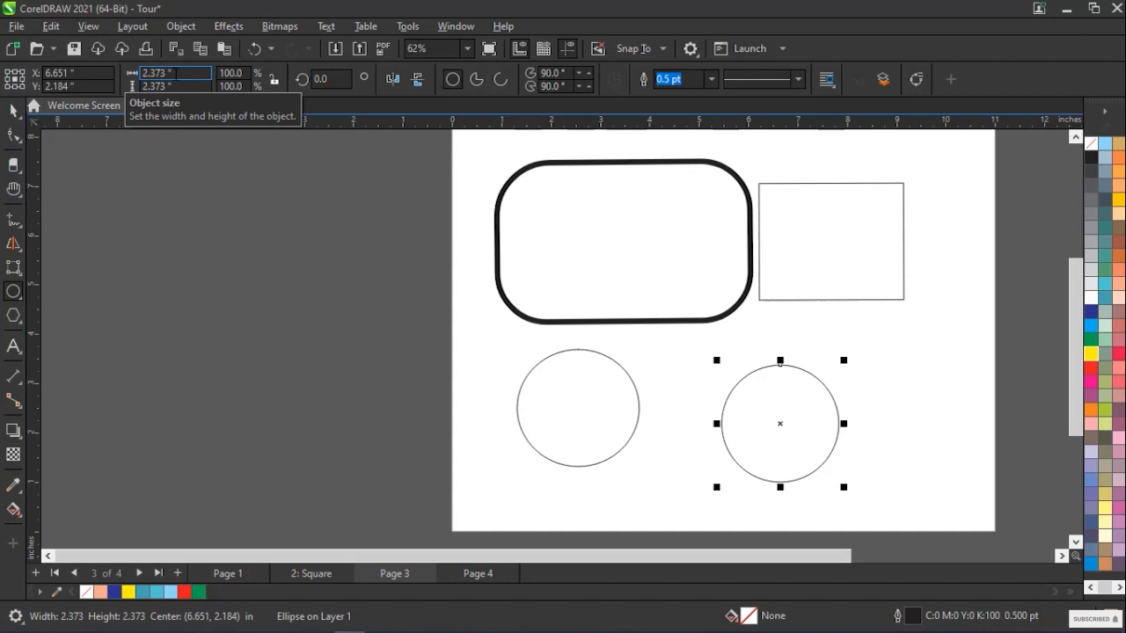
{"action": "left_click", "coordinate": [188, 87]}
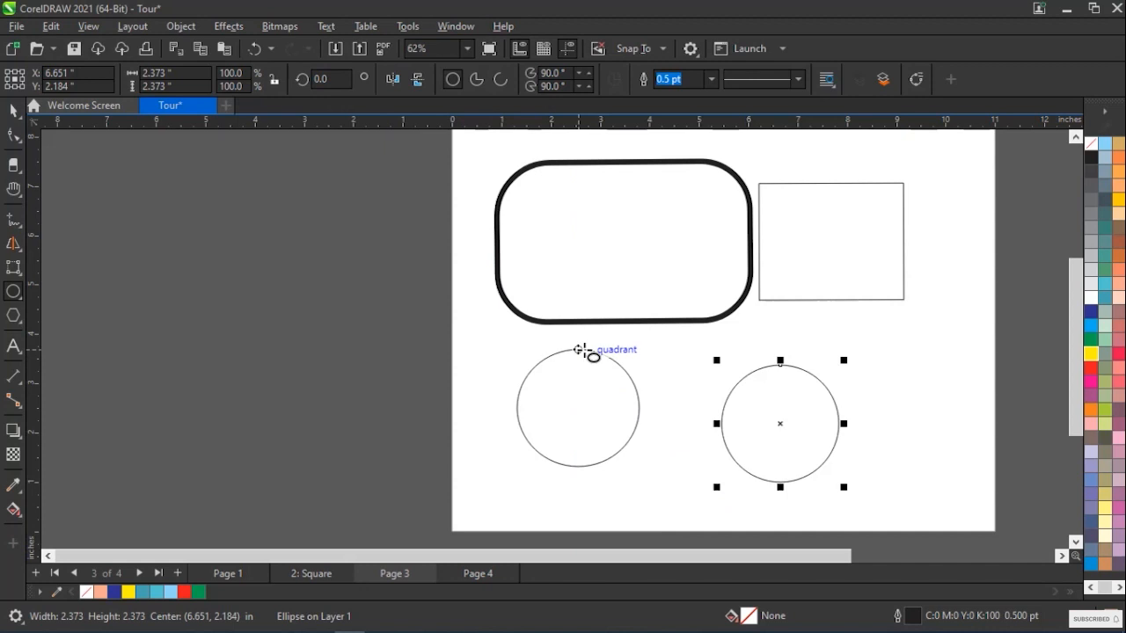
Step: Draw an ellipse about 2.04 by 1.33 inches at the page's right edge and rotate it by 30 degrees
{"action": "left_click_drag", "start_coordinate": [880, 322], "coordinate": [982, 388]}
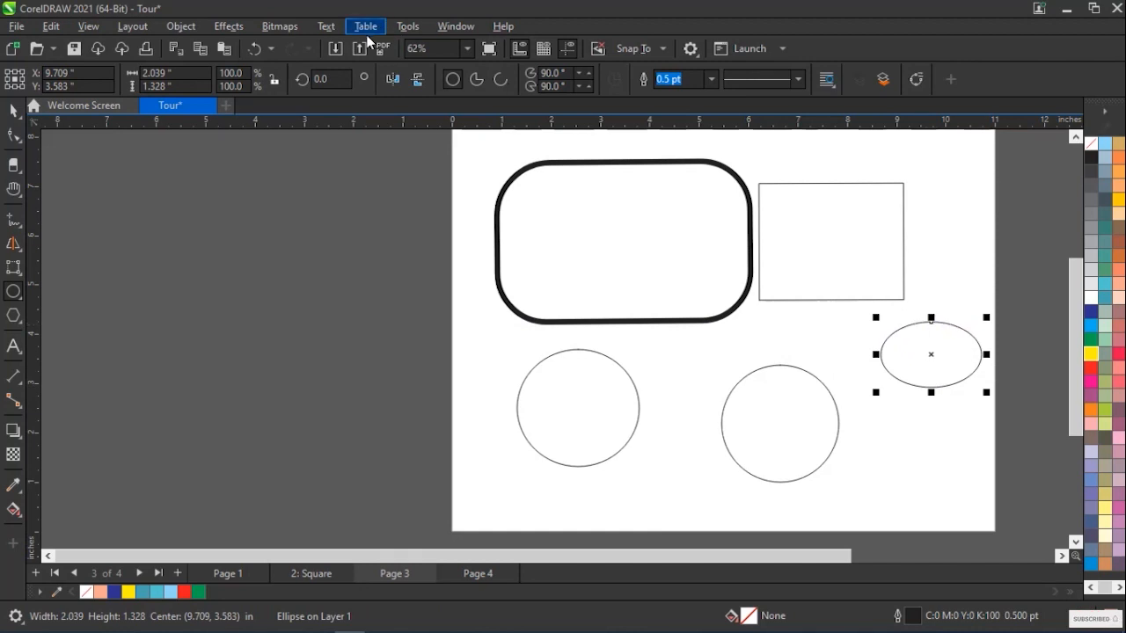
{"action": "left_click", "coordinate": [329, 77]}
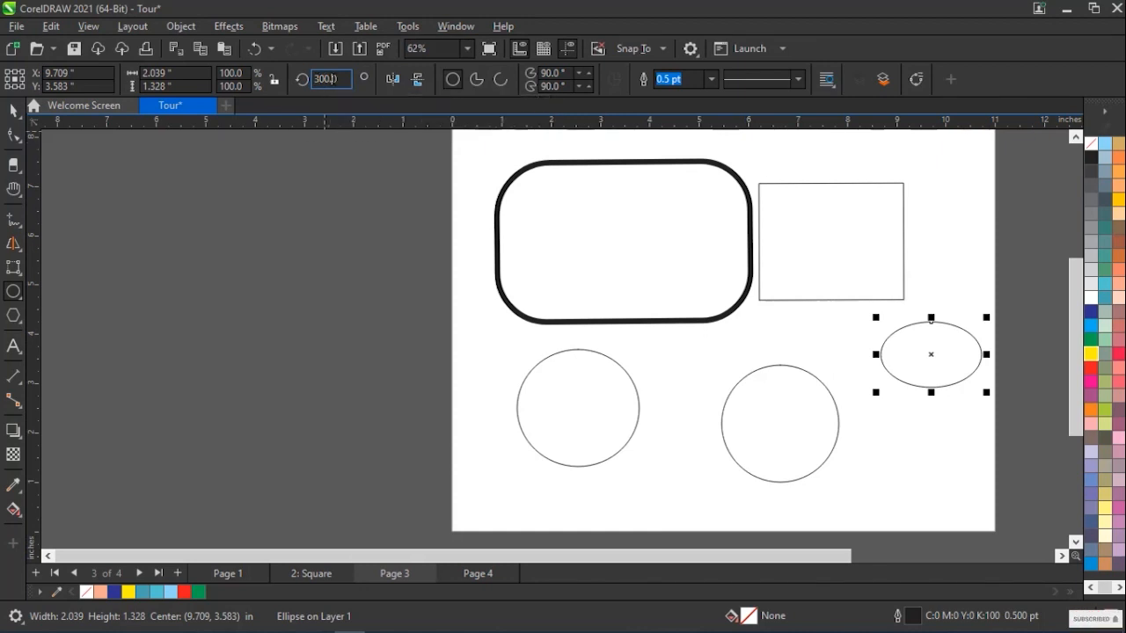
{"action": "left_click_drag", "start_coordinate": [332, 78], "coordinate": [320, 79]}
{"action": "type", "text": "0"}
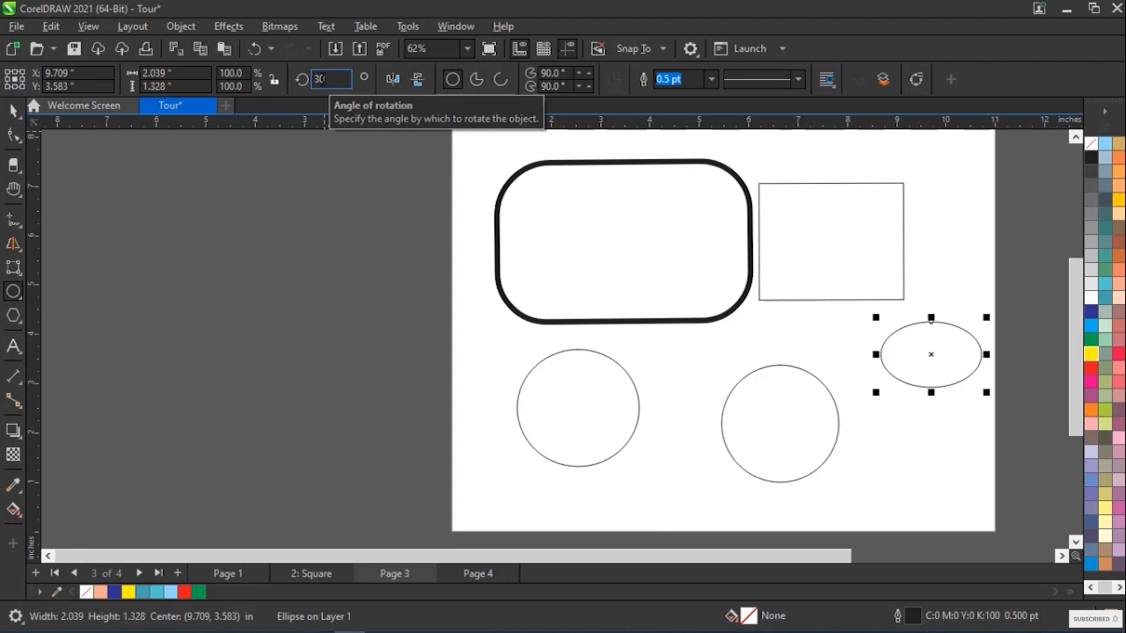
{"action": "key", "text": "Return"}
{"action": "key", "text": "Escape"}
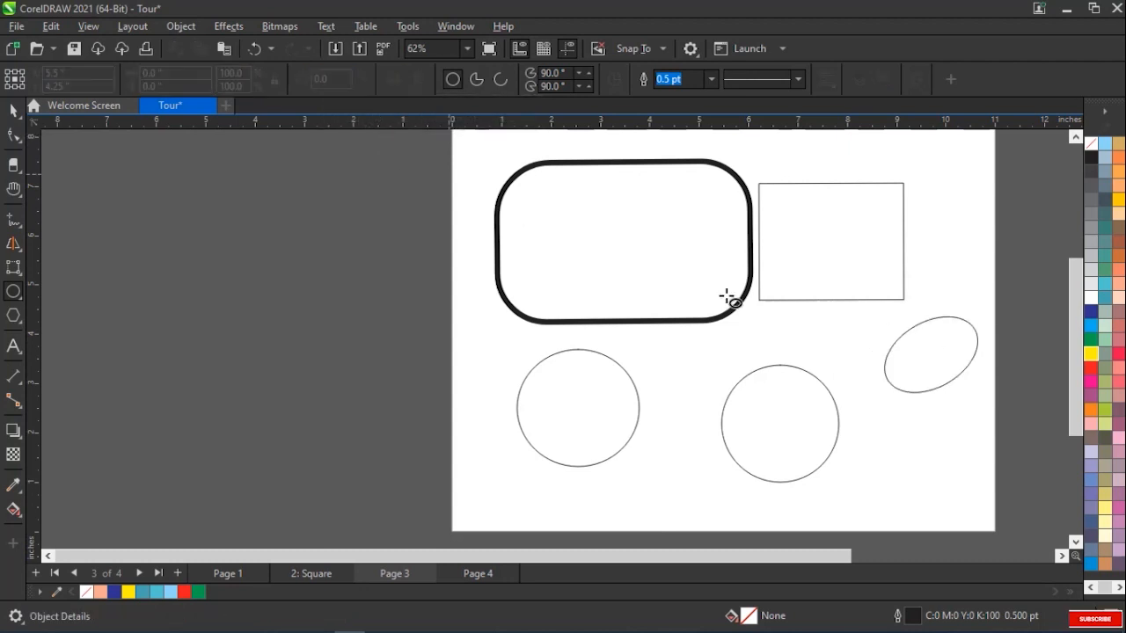
Step: Rotate the perfect circle by 30 degrees
{"action": "left_click", "coordinate": [794, 368]}
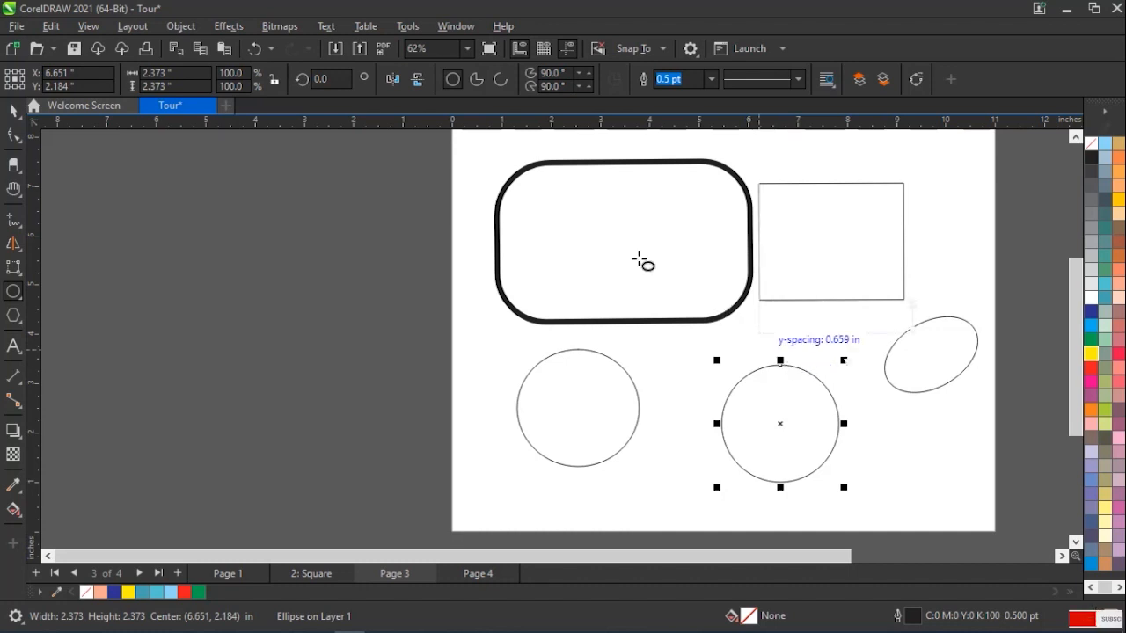
{"action": "left_click_drag", "start_coordinate": [341, 79], "coordinate": [314, 79]}
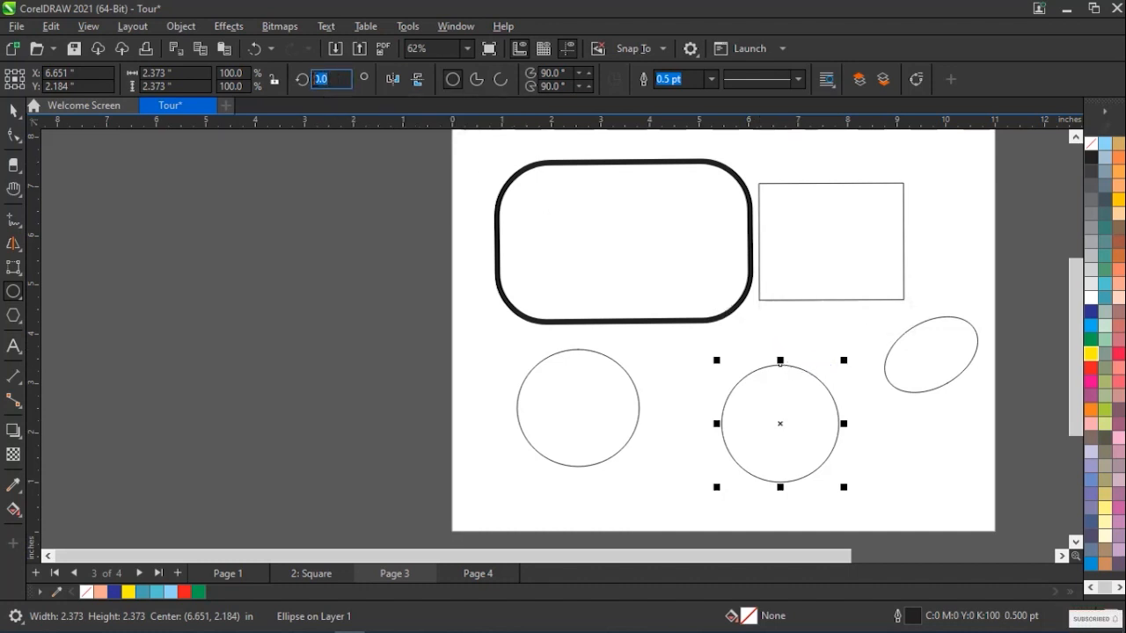
{"action": "left_click", "coordinate": [334, 158]}
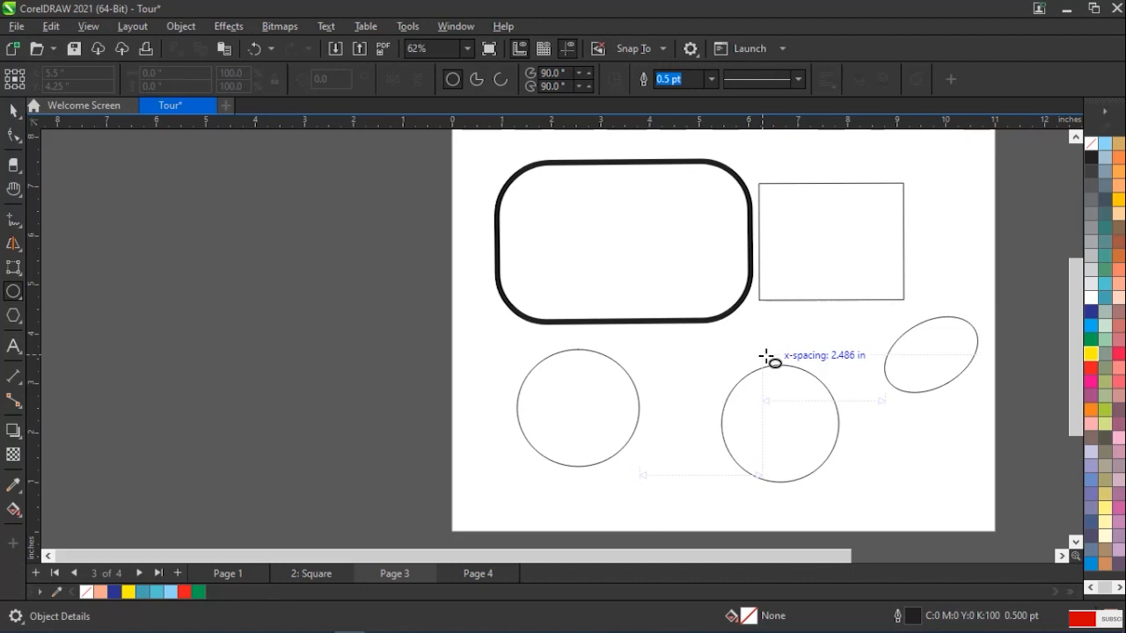
{"action": "left_click", "coordinate": [746, 377]}
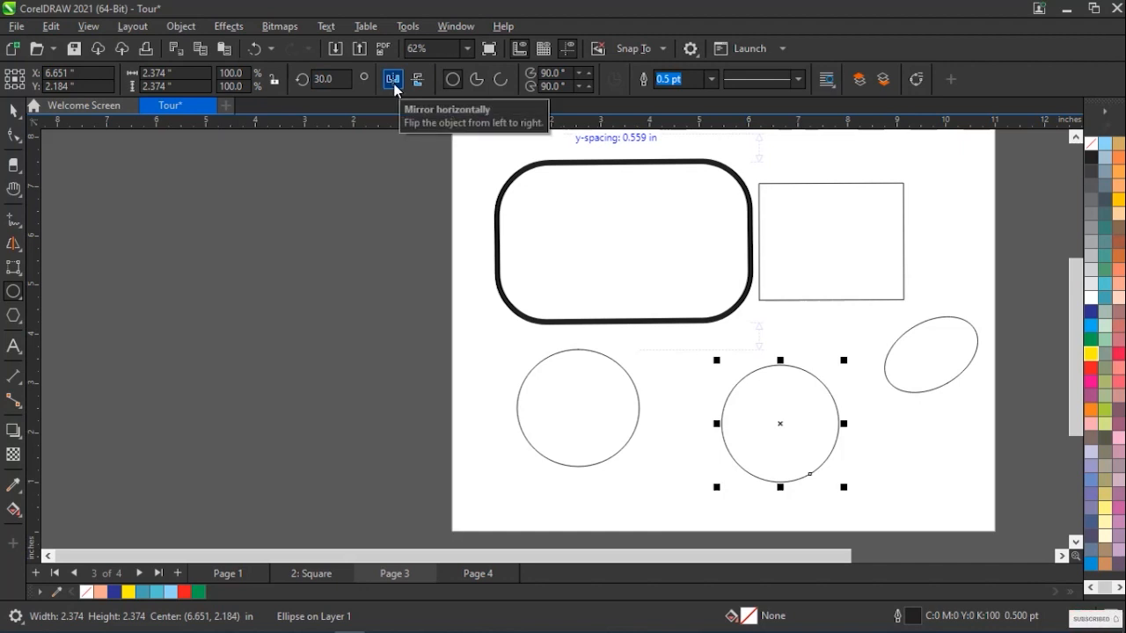
Step: Mirror the tilted ellipse vertically, horizontally and vertically once more
{"action": "left_click", "coordinate": [932, 321]}
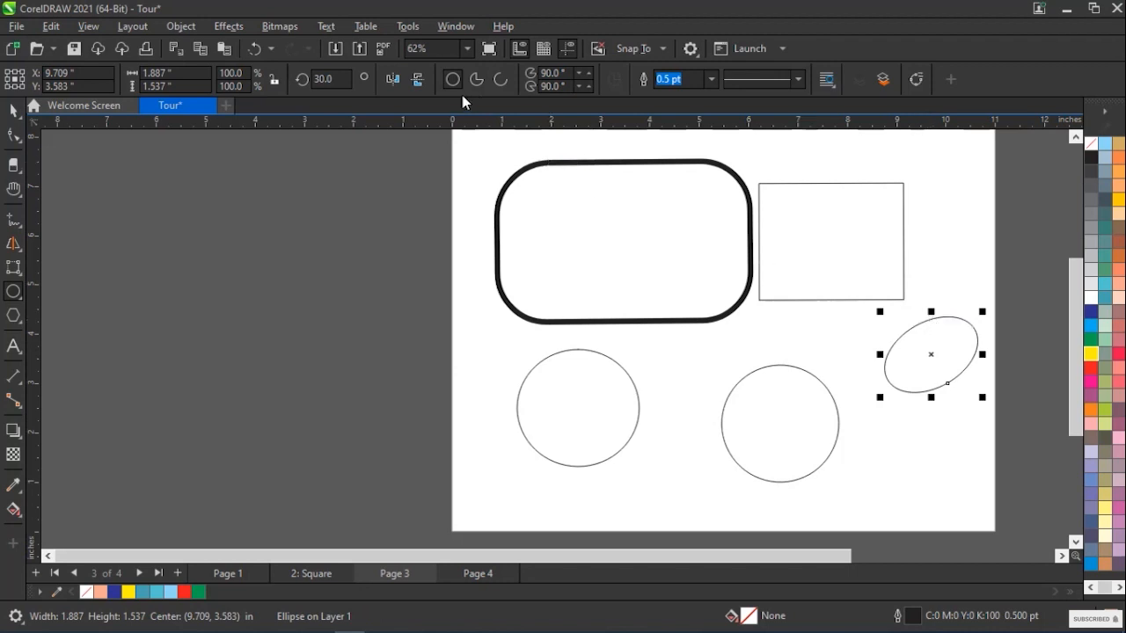
{"action": "left_click", "coordinate": [418, 80]}
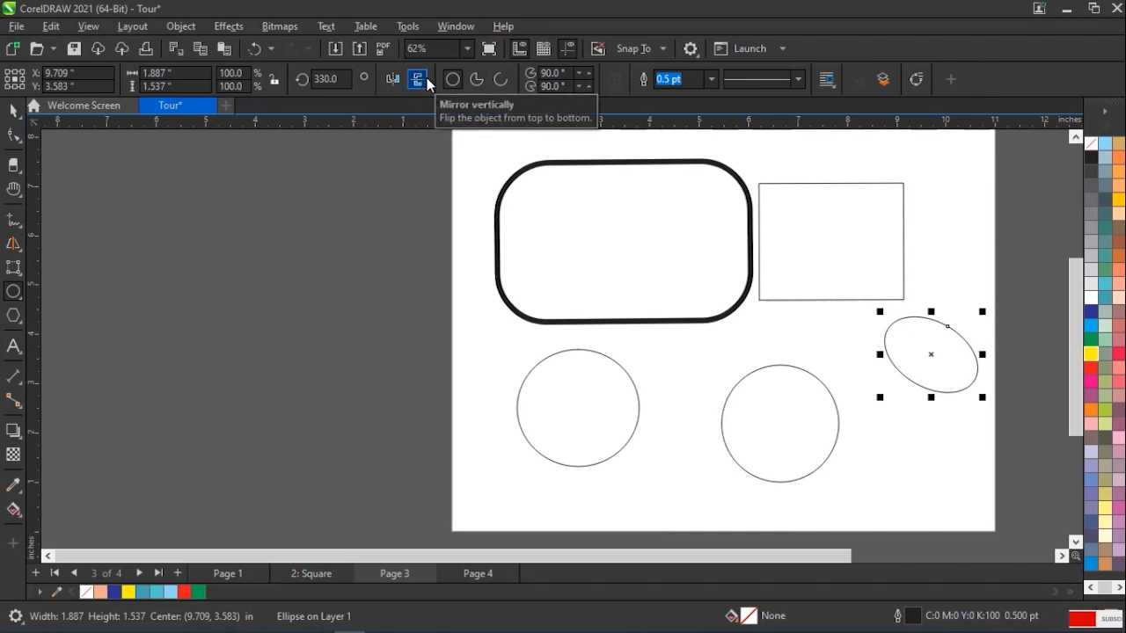
{"action": "left_click", "coordinate": [395, 82]}
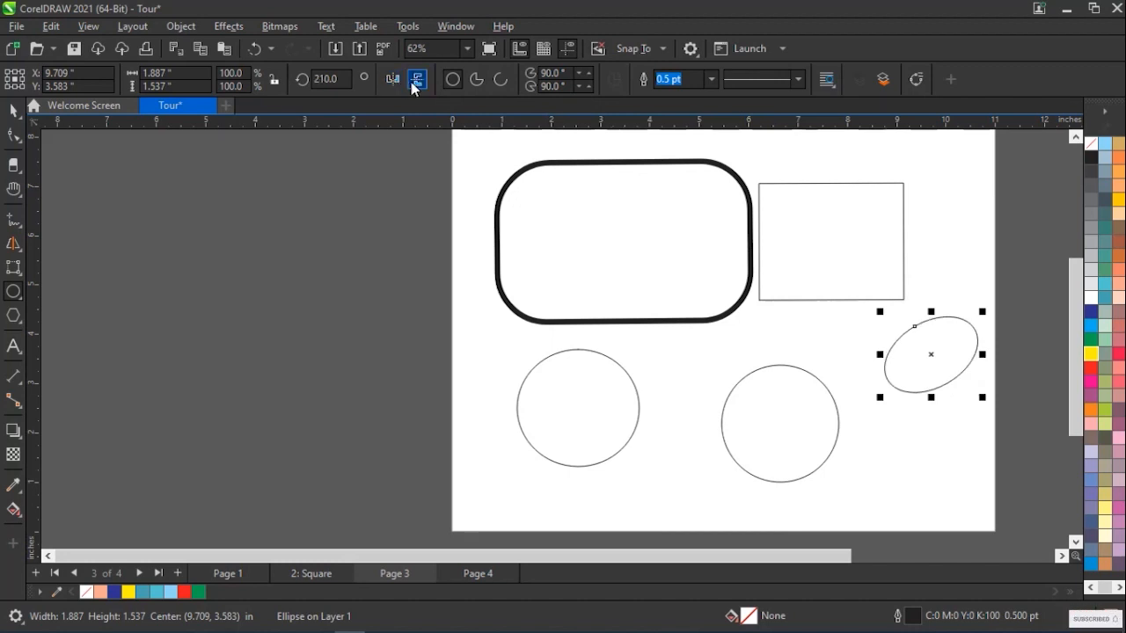
{"action": "left_click", "coordinate": [412, 83]}
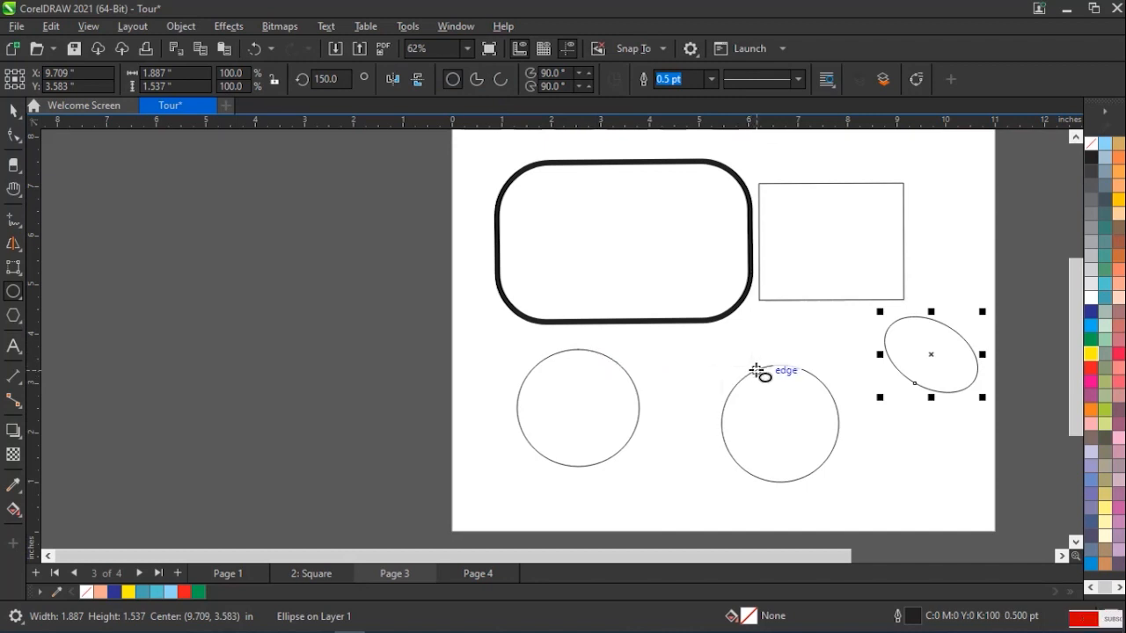
Step: Turn the tilted ellipse into a 0° to 270° pie and enlarge it to about 3.09 by 2.20 inches
{"action": "left_click", "coordinate": [478, 86]}
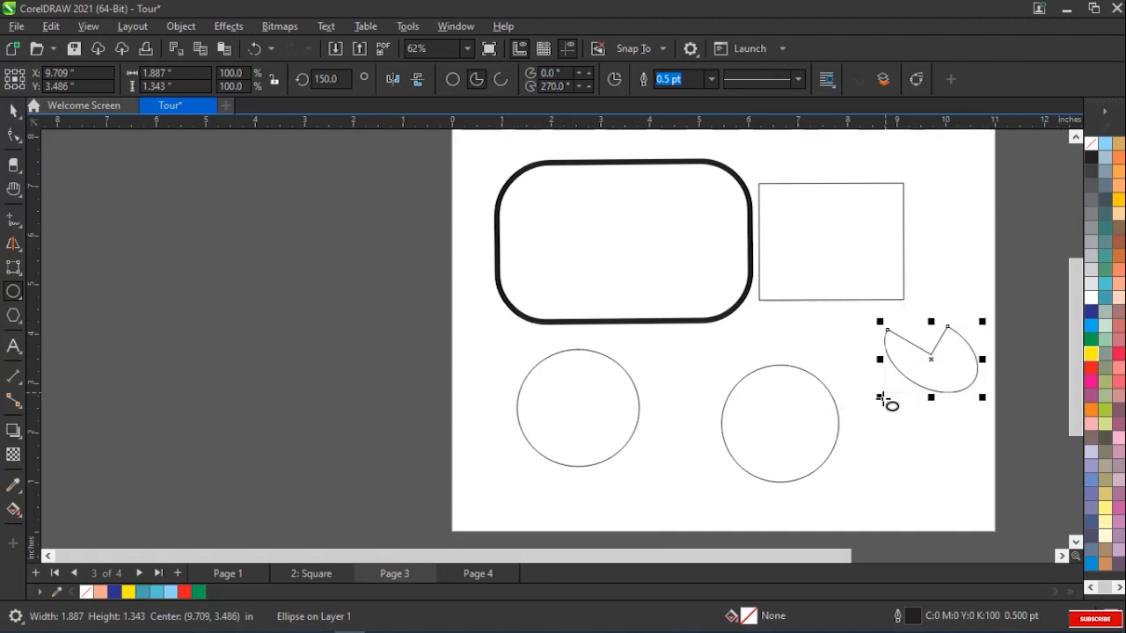
{"action": "left_click_drag", "start_coordinate": [879, 402], "coordinate": [820, 439]}
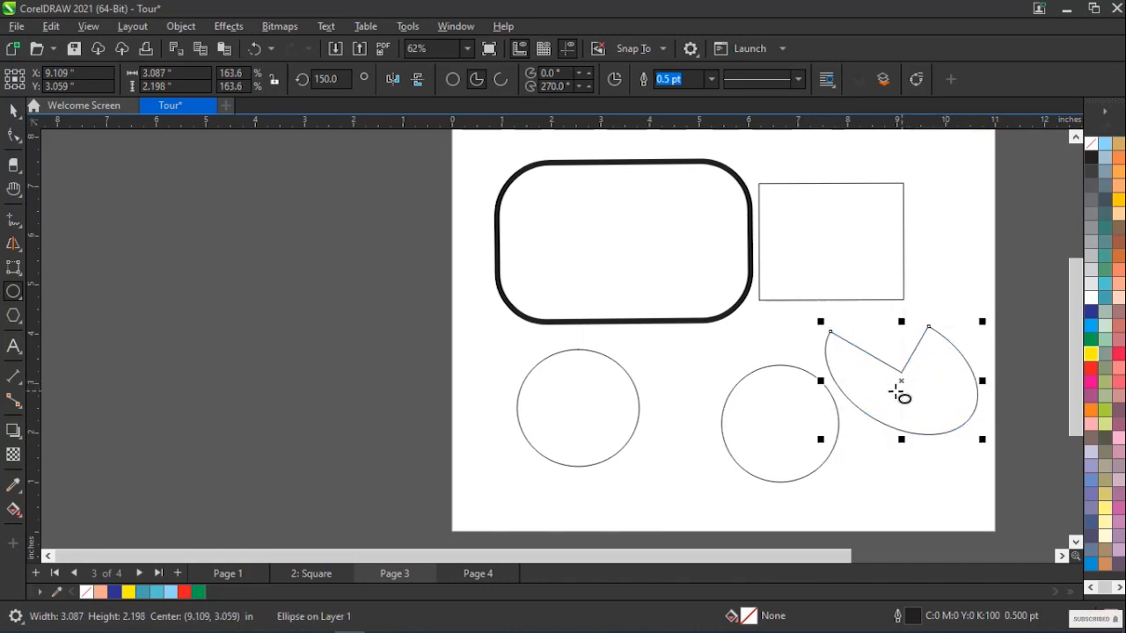
{"action": "left_click_drag", "start_coordinate": [900, 380], "coordinate": [904, 372]}
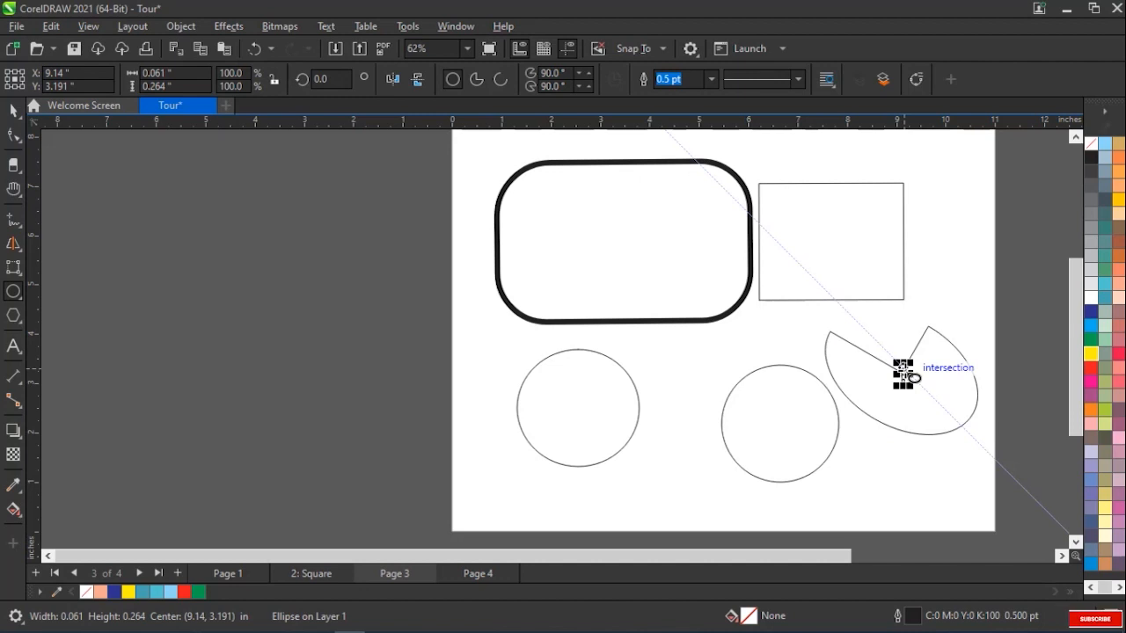
{"action": "key", "text": "Delete"}
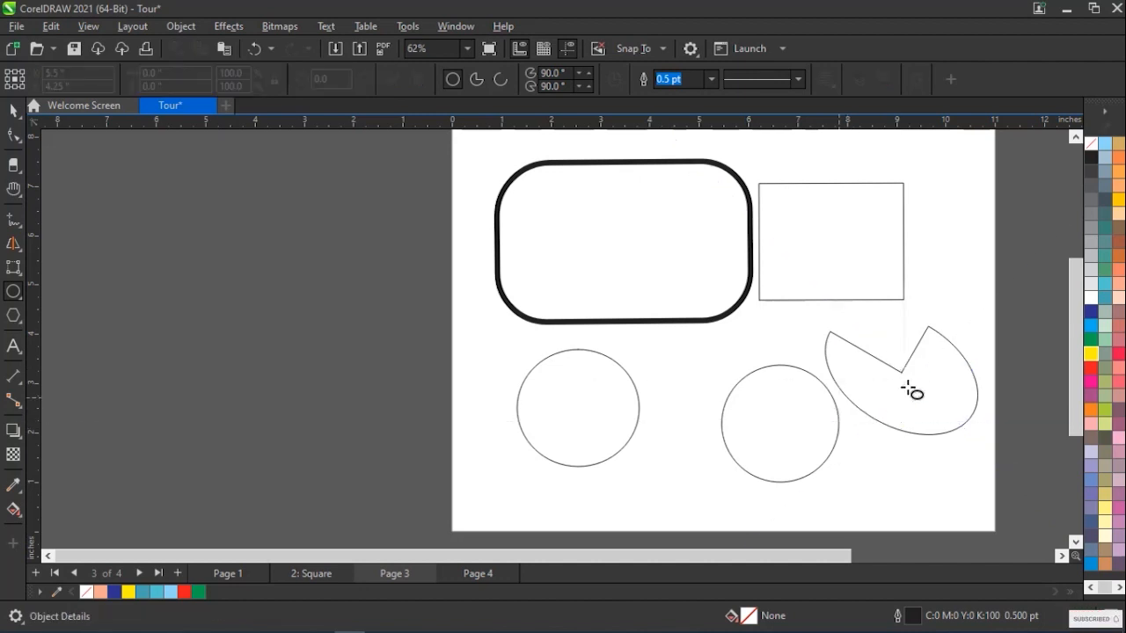
Step: Draw an ellipse about 1.09 by 1.45 inches right of the upper-right rectangle and turn it into a 0° to 270° pie
{"action": "left_click_drag", "start_coordinate": [924, 183], "coordinate": [977, 256]}
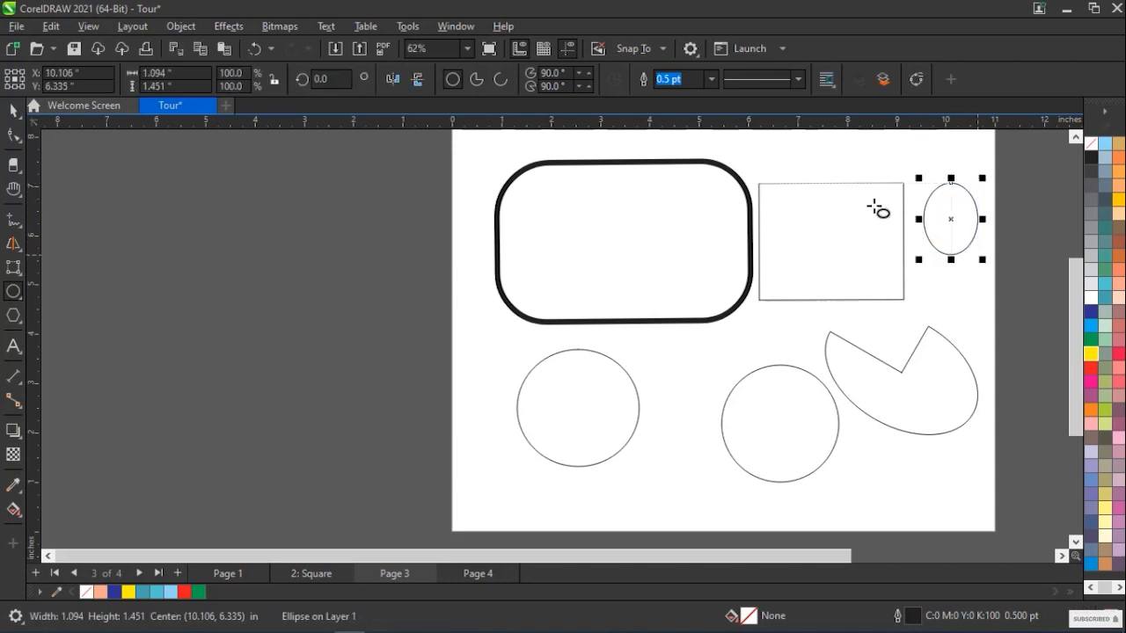
{"action": "left_click", "coordinate": [484, 81]}
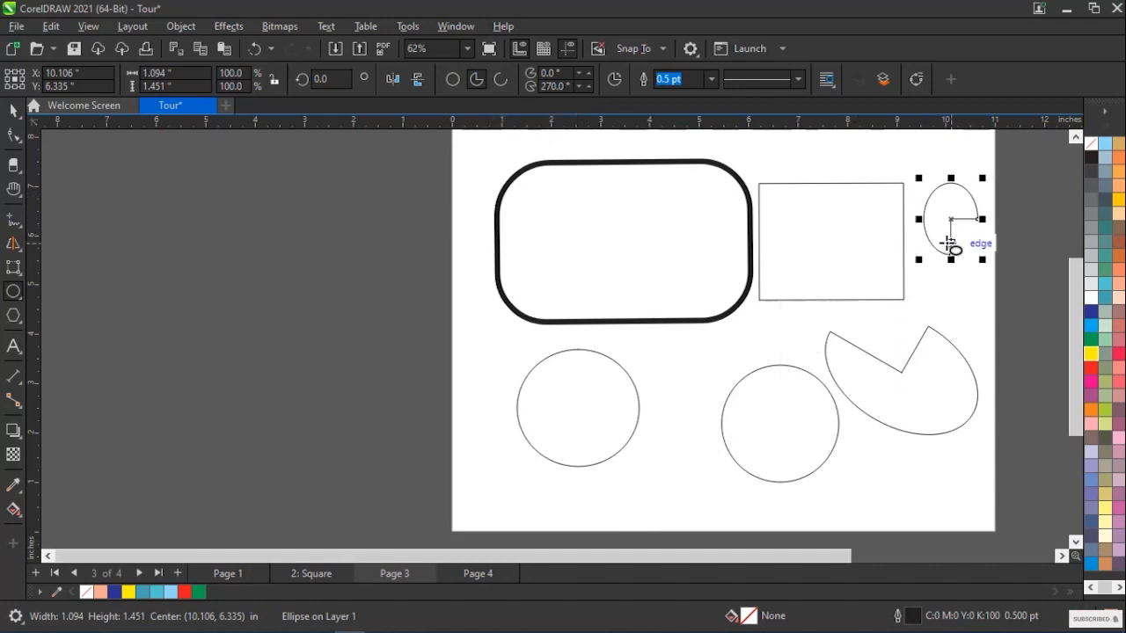
Step: Set the small upper-right pie's starting angle to 4° and convert it into an arc
{"action": "left_click", "coordinate": [589, 75]}
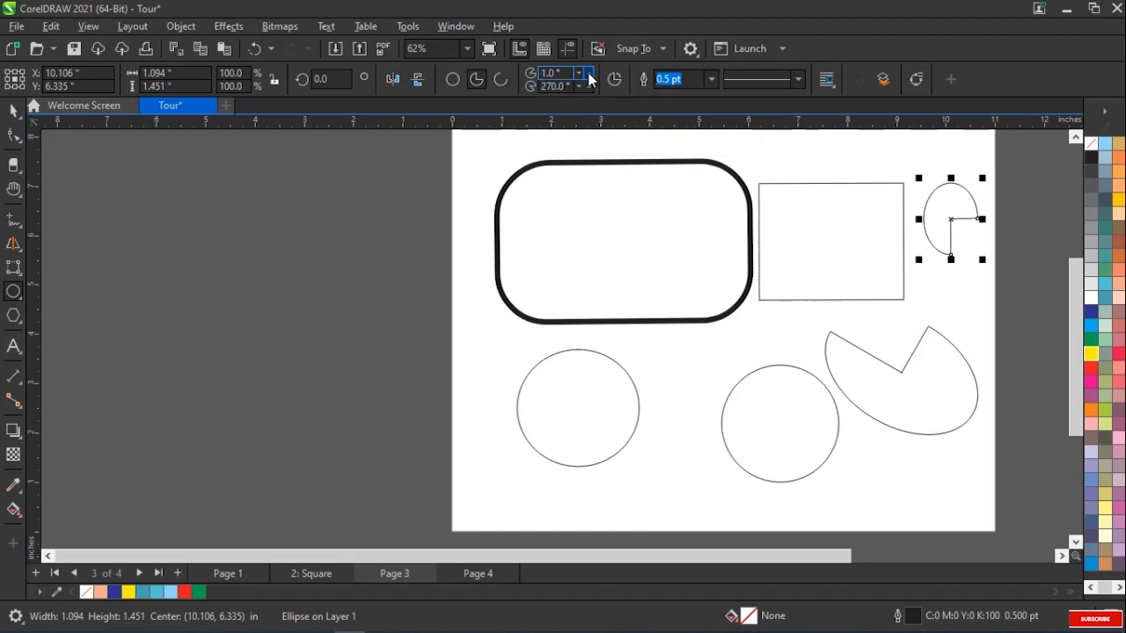
{"action": "left_click", "coordinate": [589, 76]}
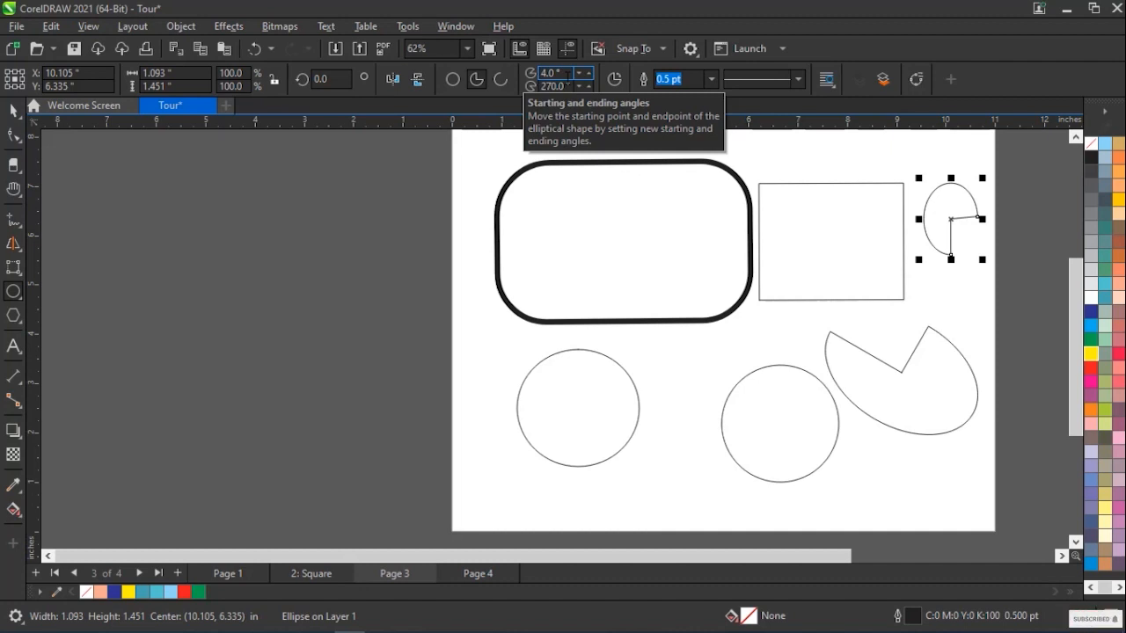
{"action": "left_click", "coordinate": [502, 80]}
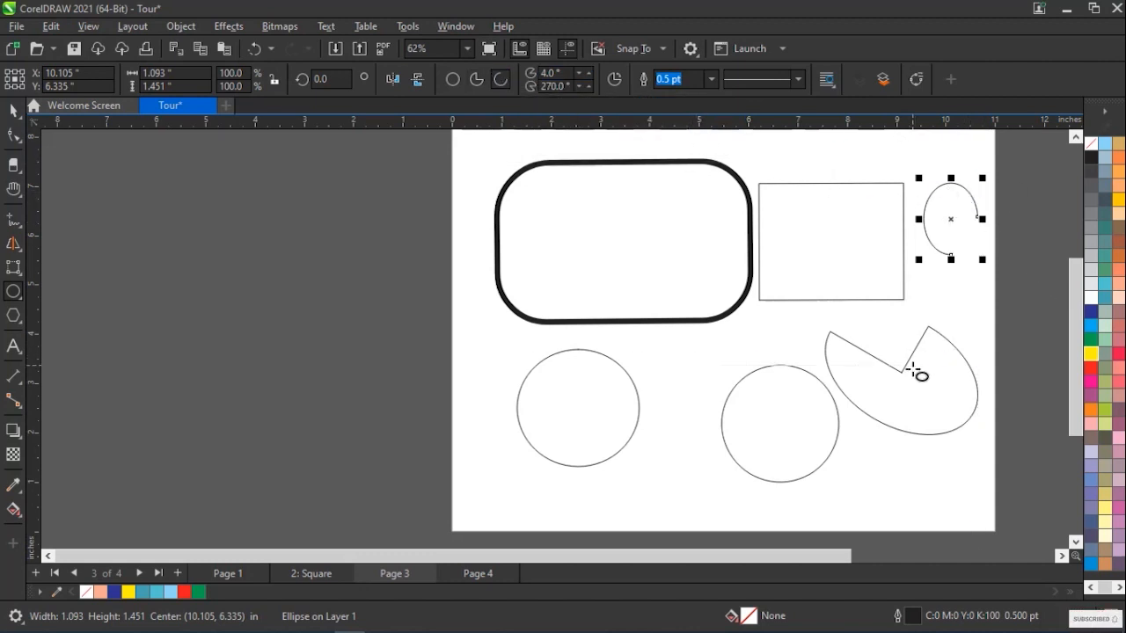
Step: Convert the lower middle circle into a 0° to 270° arc and deselect it
{"action": "left_click", "coordinate": [810, 376]}
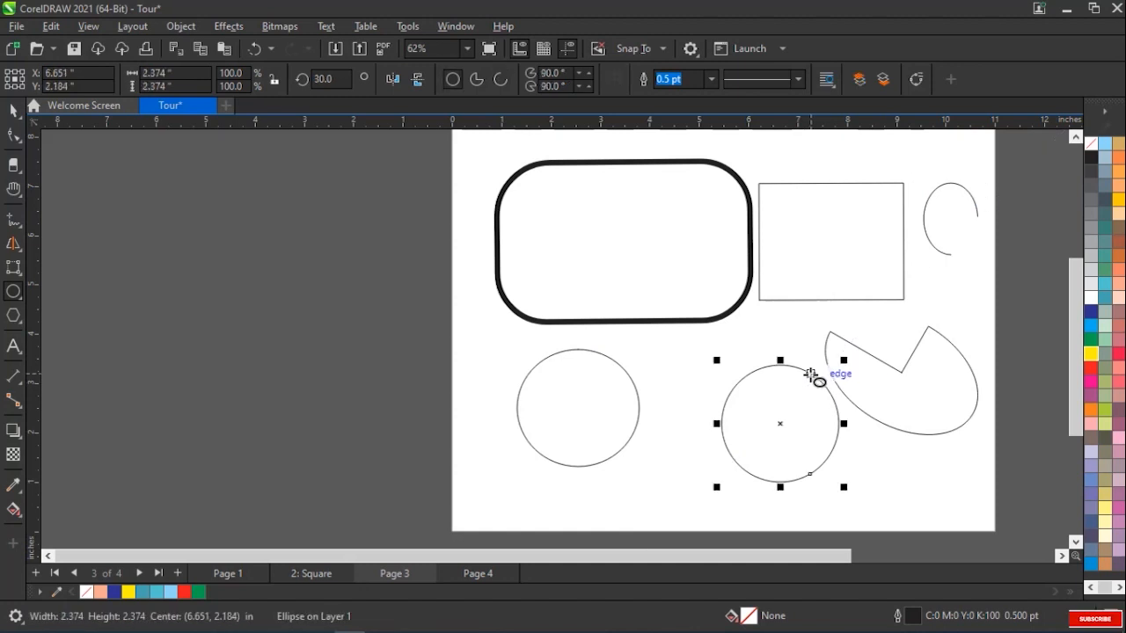
{"action": "left_click", "coordinate": [498, 80]}
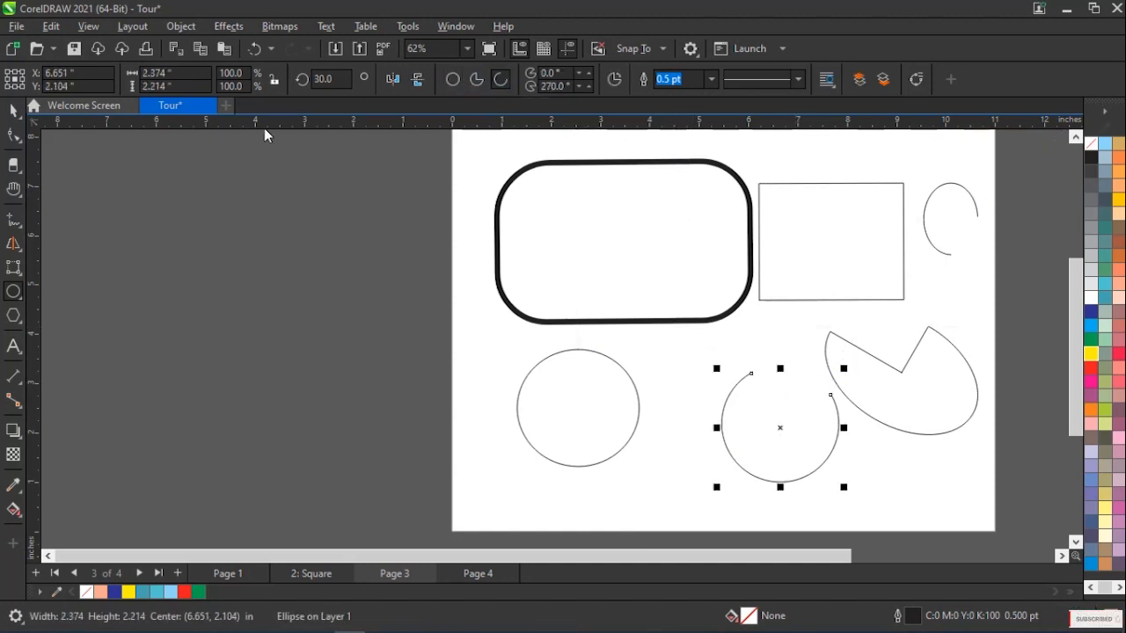
{"action": "left_click", "coordinate": [13, 110]}
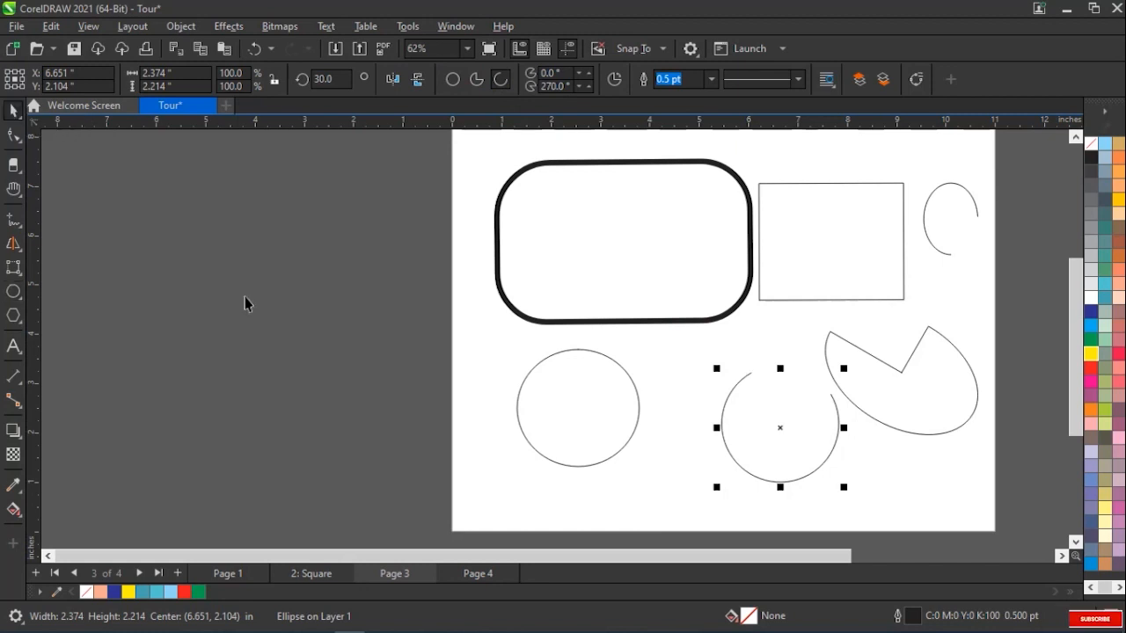
{"action": "left_click", "coordinate": [785, 329]}
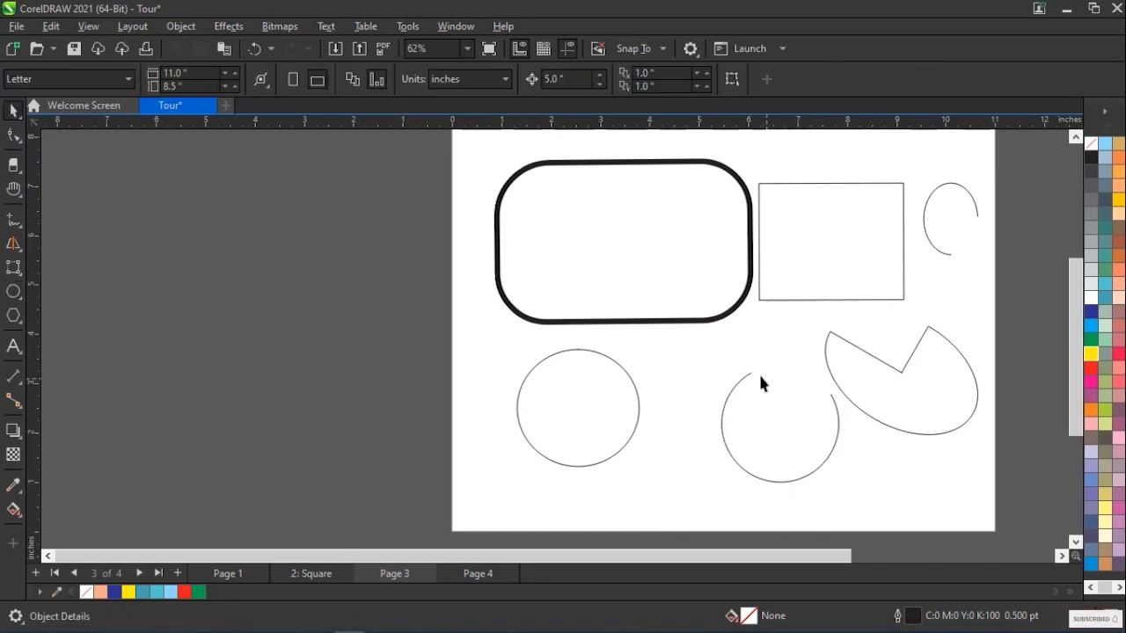
Step: Give the lower middle arc a blue fill and a 4.0 pt blue outline
{"action": "left_click", "coordinate": [746, 375]}
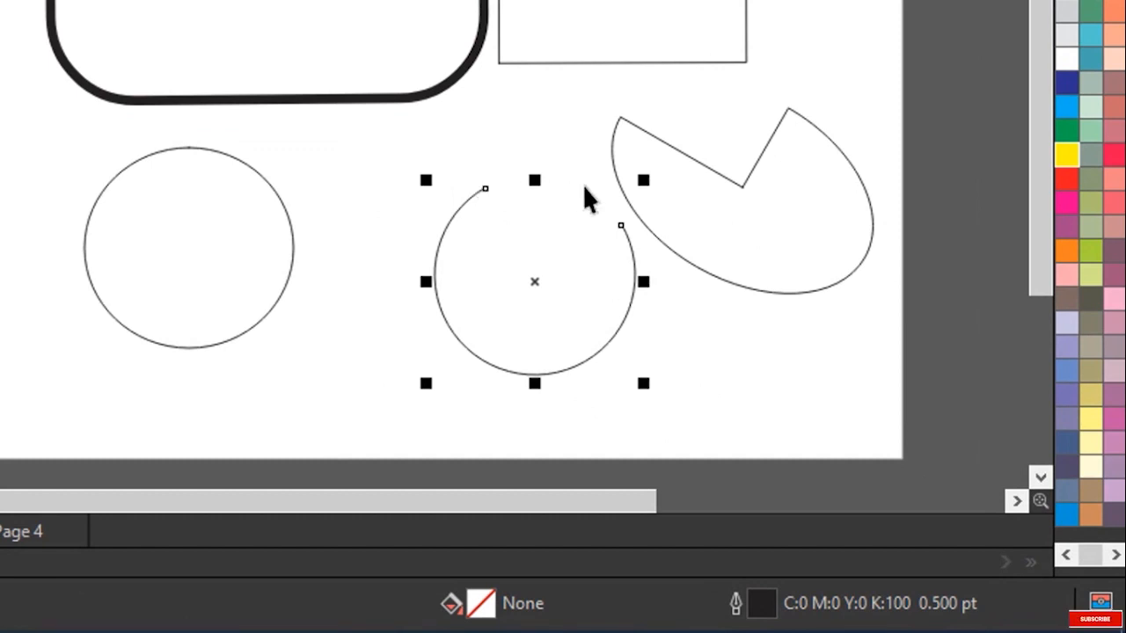
{"action": "left_click", "coordinate": [1069, 83]}
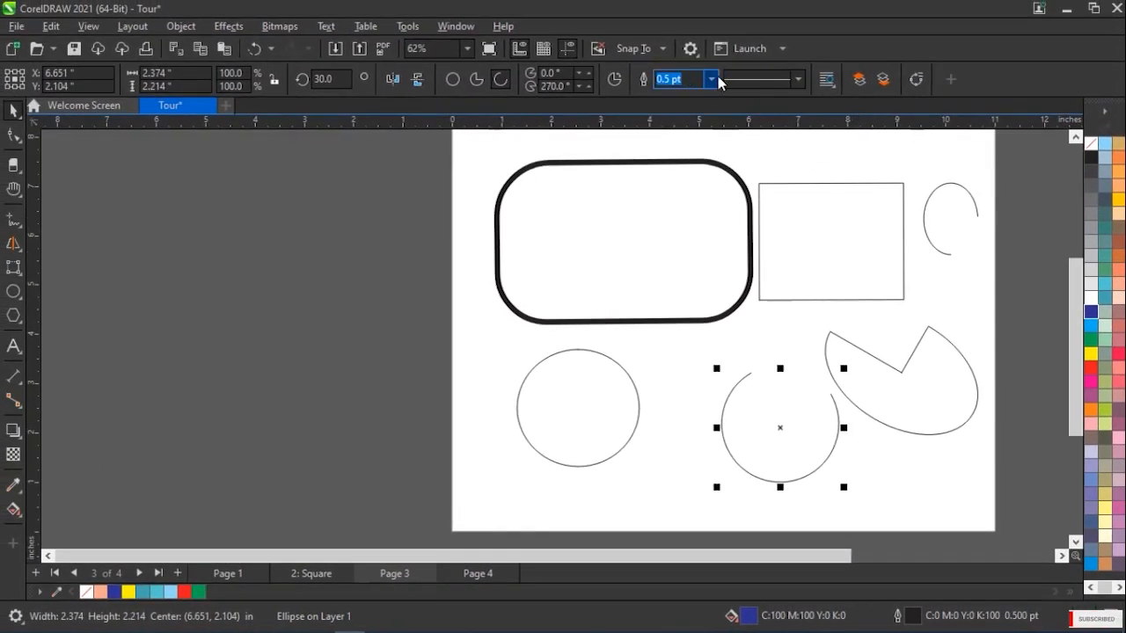
{"action": "left_click", "coordinate": [702, 65]}
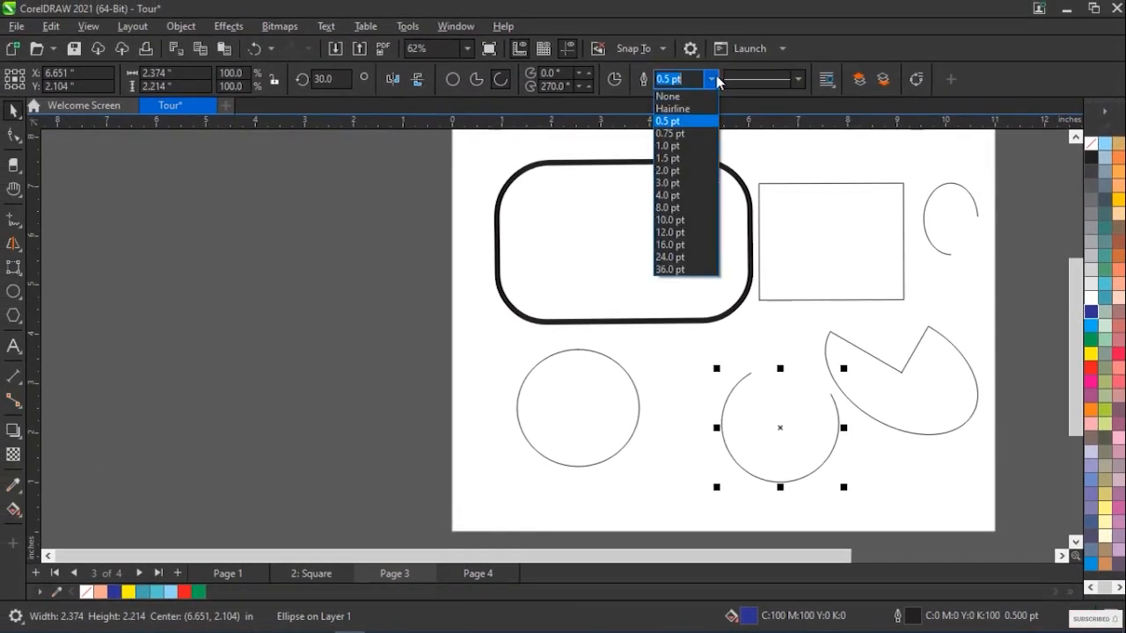
{"action": "left_click", "coordinate": [687, 197]}
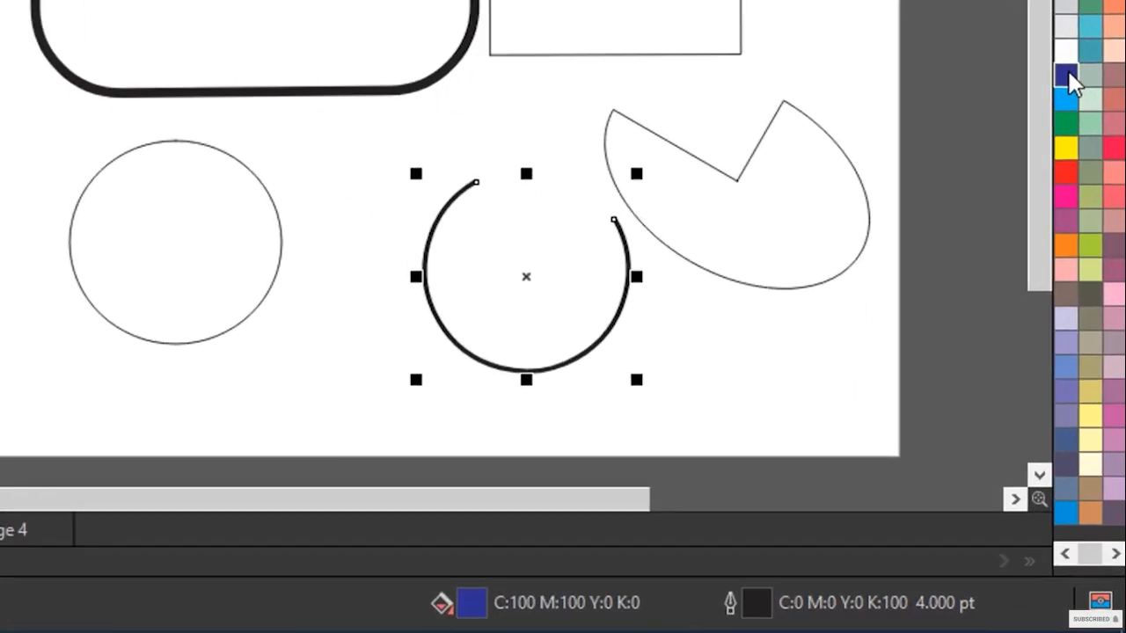
{"action": "right_click", "coordinate": [1089, 295]}
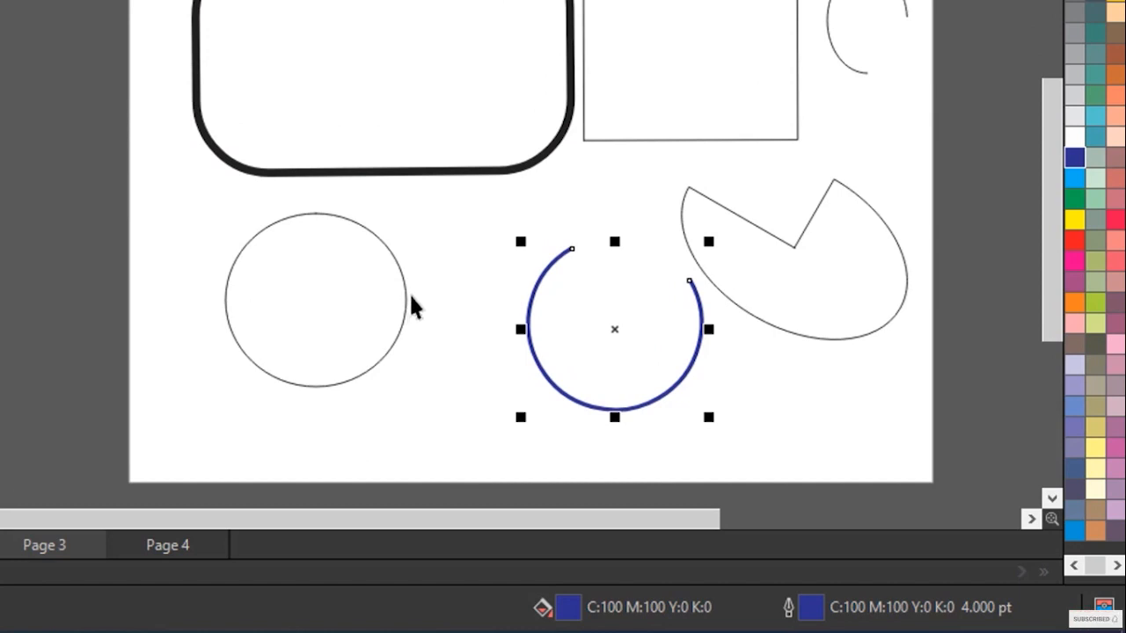
Step: Fill the lower-left circle with yellow
{"action": "left_click", "coordinate": [405, 306]}
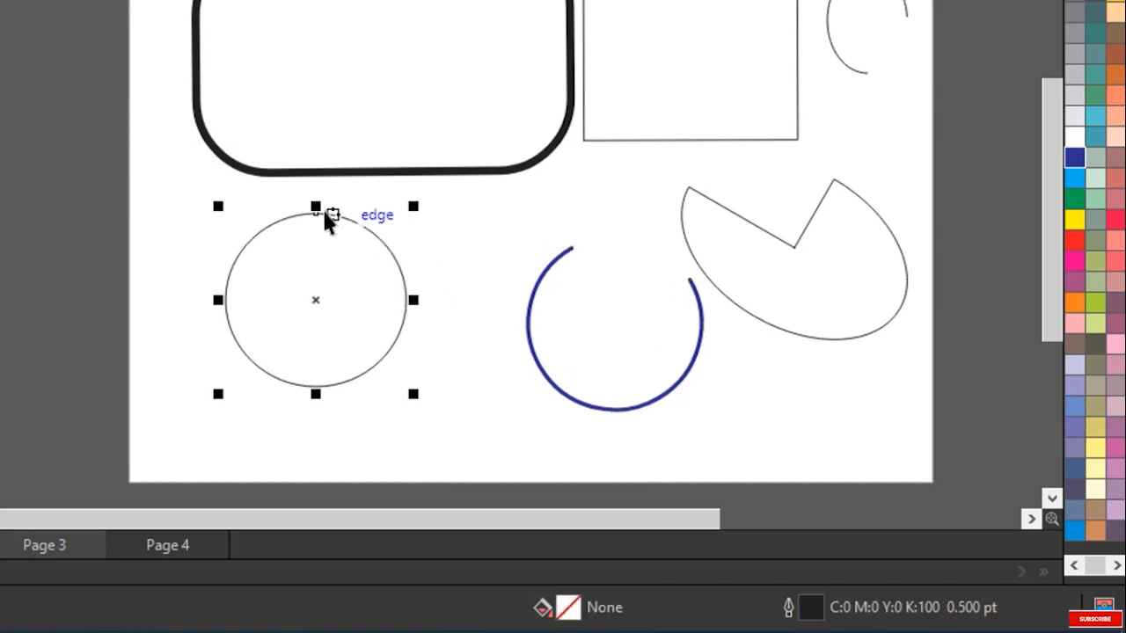
{"action": "left_click", "coordinate": [1076, 221]}
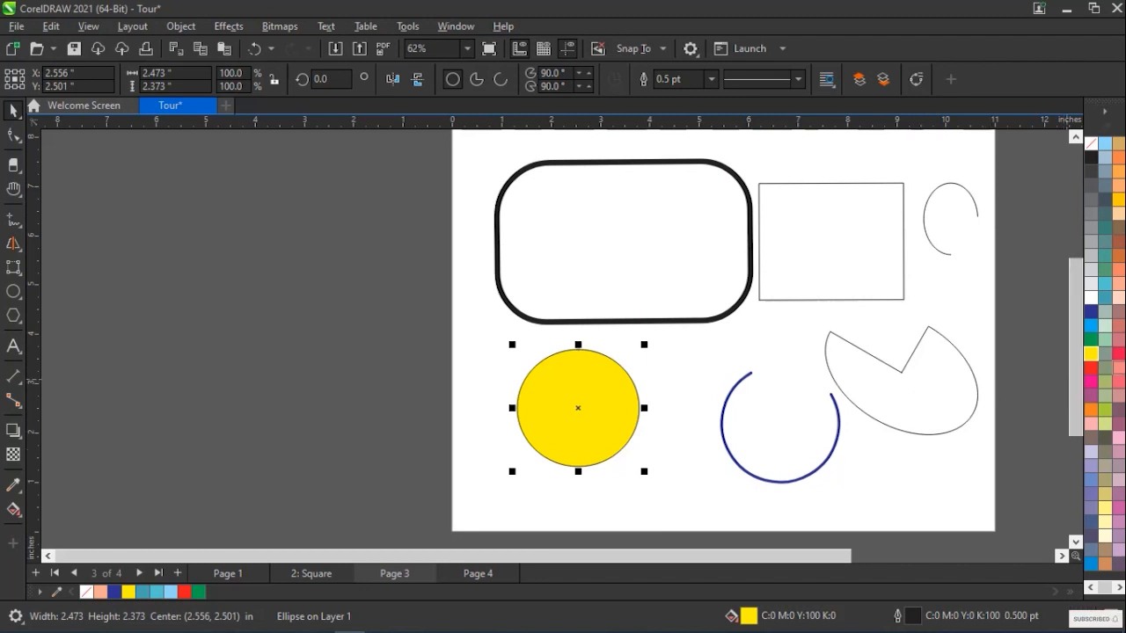
Step: Switch the ellipse drawing tool to 3-Point Ellipse
{"action": "left_click", "coordinate": [22, 302]}
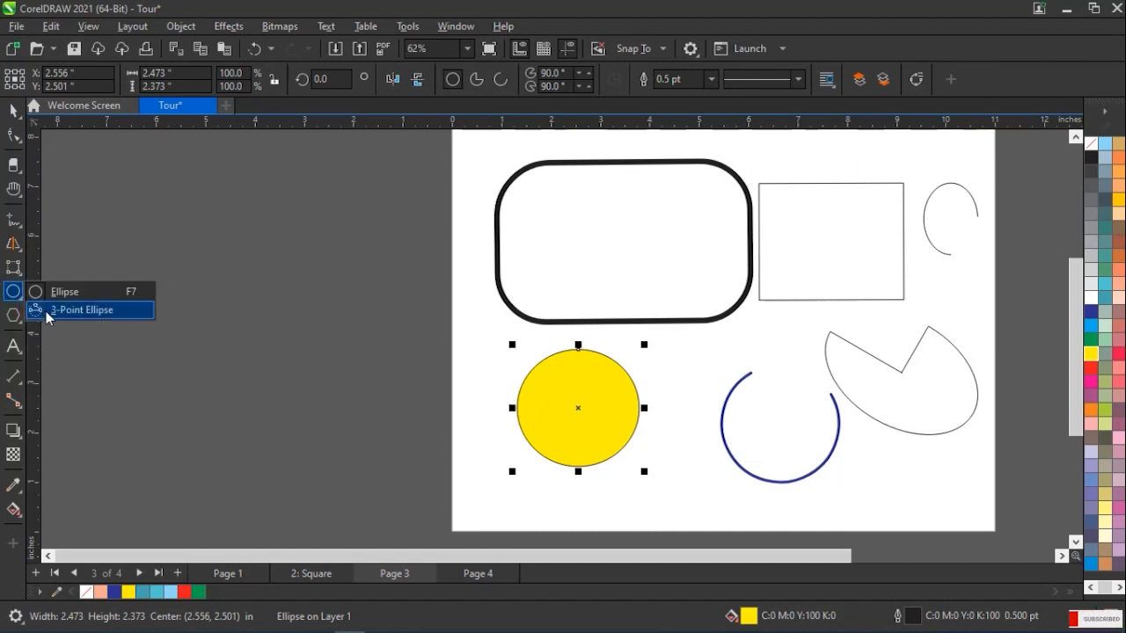
{"action": "left_click", "coordinate": [61, 311]}
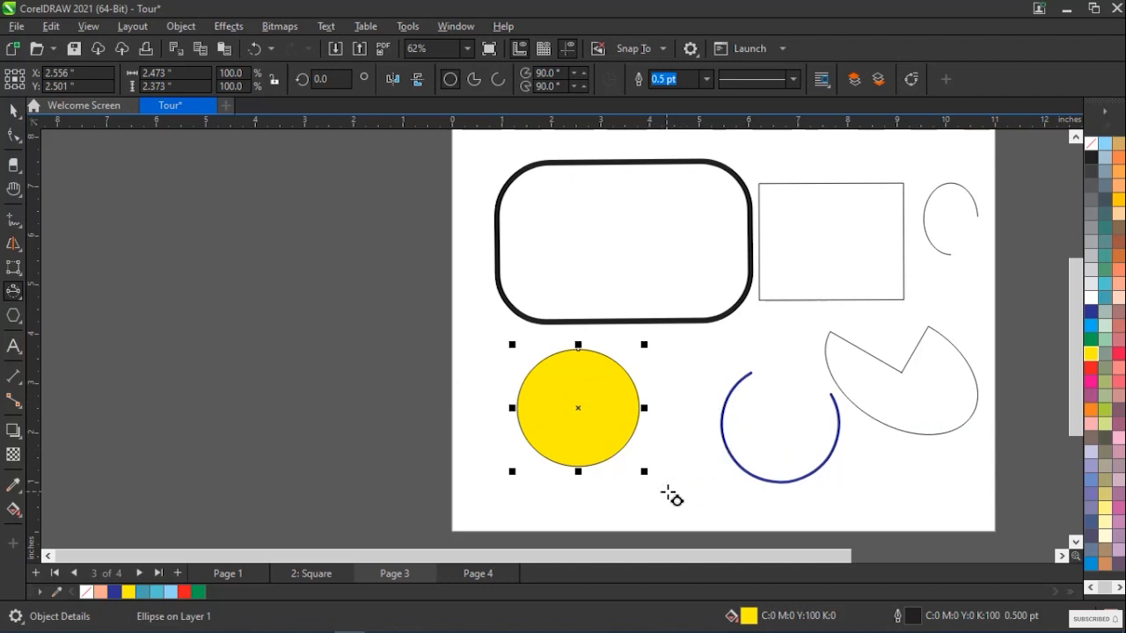
{"action": "left_click_drag", "start_coordinate": [1080, 341], "coordinate": [1080, 353]}
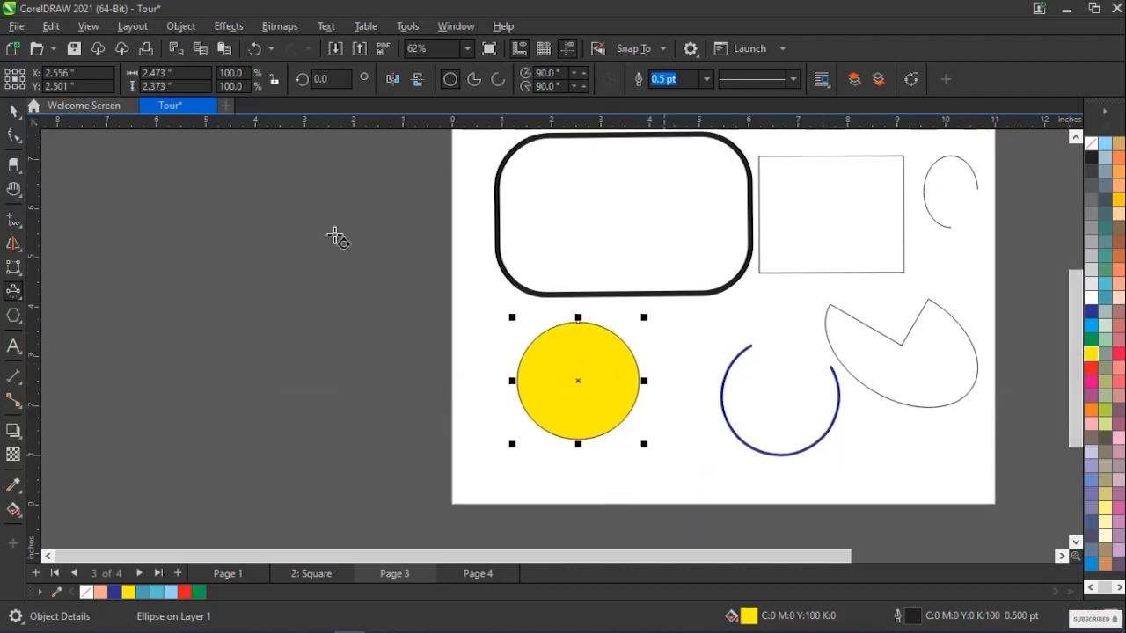
Step: Nudge the pie upward and shrink the yellow circle, blue arc and pie together to about 5.33 by 1.99 inches
{"action": "left_click", "coordinate": [14, 111]}
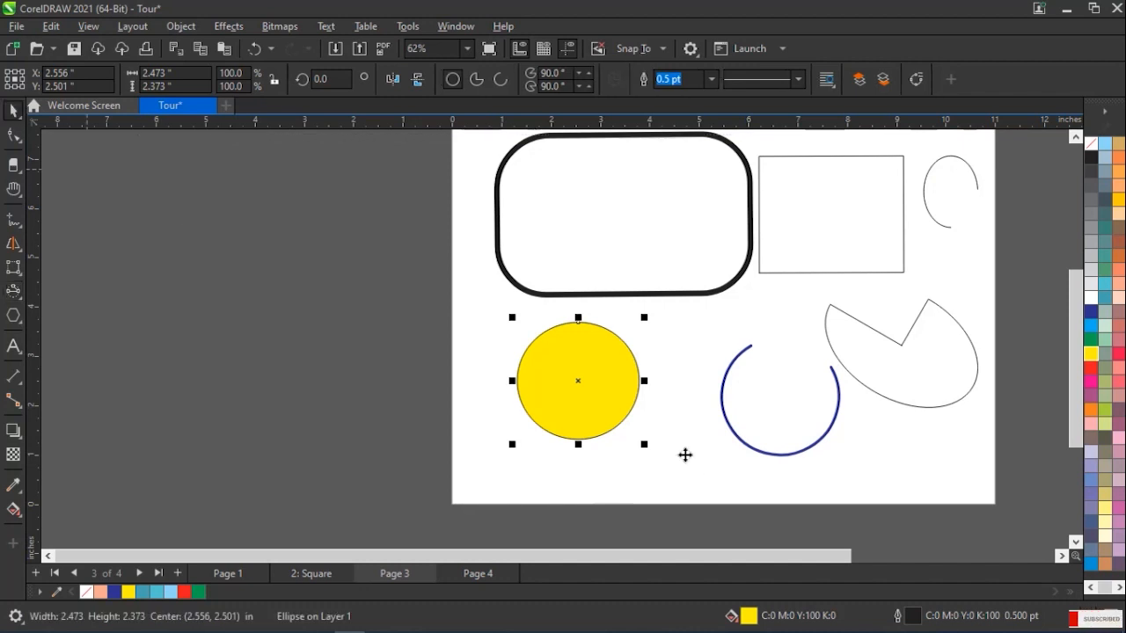
{"action": "left_click", "coordinate": [900, 344]}
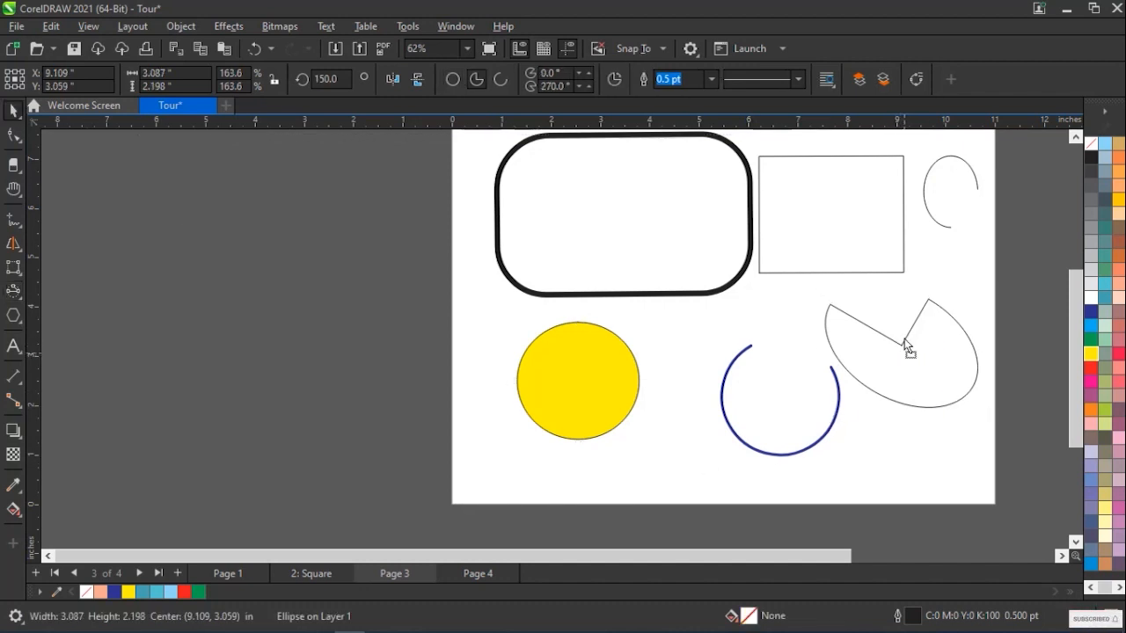
{"action": "left_click_drag", "start_coordinate": [904, 354], "coordinate": [906, 339]}
{"action": "left_click_drag", "start_coordinate": [1045, 238], "coordinate": [490, 468]}
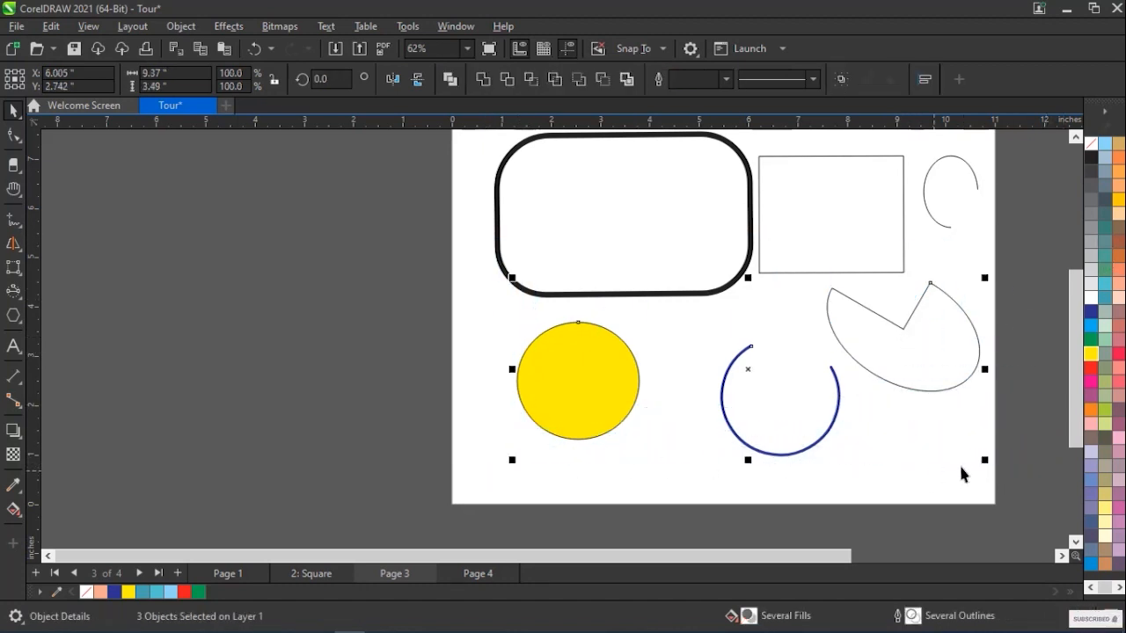
{"action": "left_click_drag", "start_coordinate": [984, 460], "coordinate": [774, 402]}
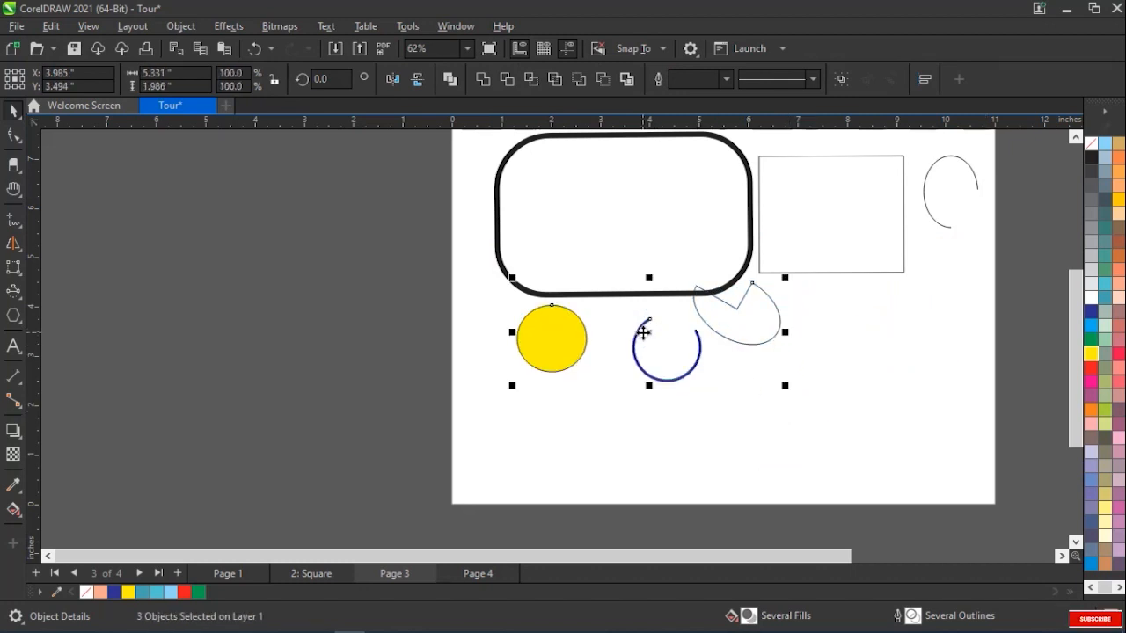
Step: Move the shrunken pie down off the thick rounded rectangle, centring it at about X 5.91, Y 3.41 inches
{"action": "key", "text": "Escape"}
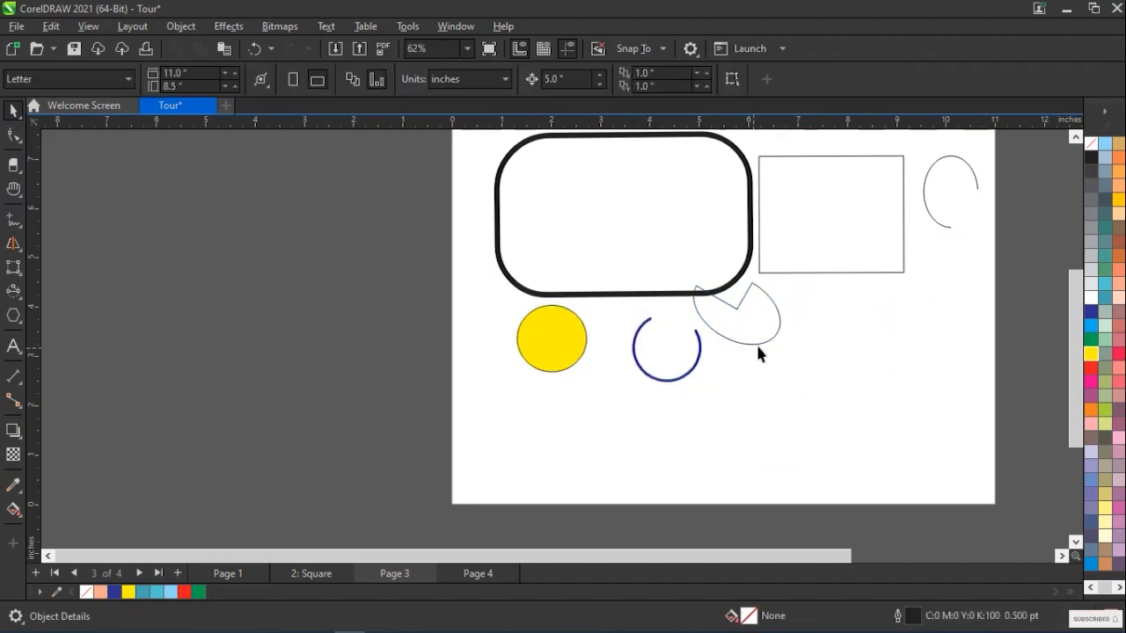
{"action": "left_click", "coordinate": [732, 323]}
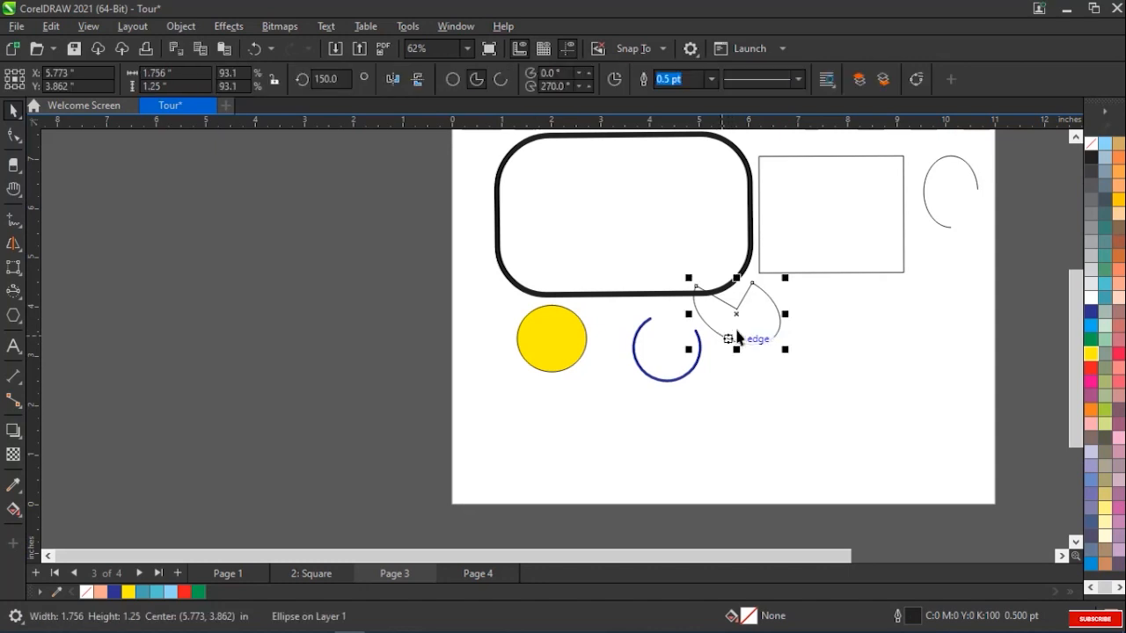
{"action": "left_click_drag", "start_coordinate": [736, 311], "coordinate": [745, 334]}
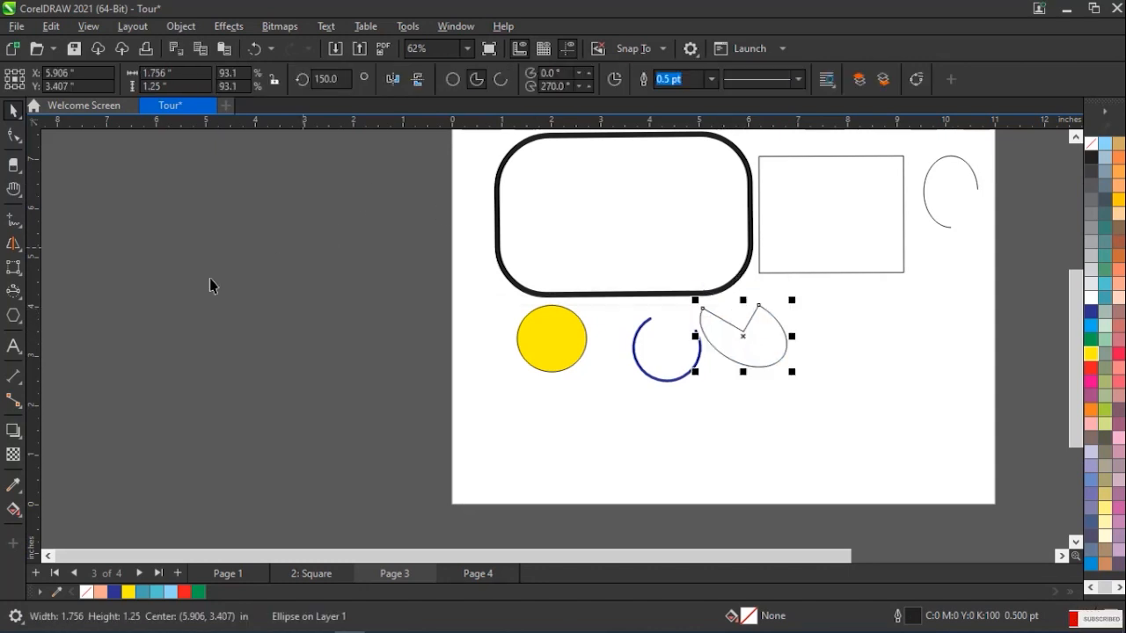
Step: Draw a 3-point ellipse about 3.03 by 2.81 inches and move it to the page's lower-right area, centred at about X 8.79, Y 2.0
{"action": "left_click", "coordinate": [14, 293]}
{"action": "left_click_drag", "start_coordinate": [578, 452], "coordinate": [730, 452]}
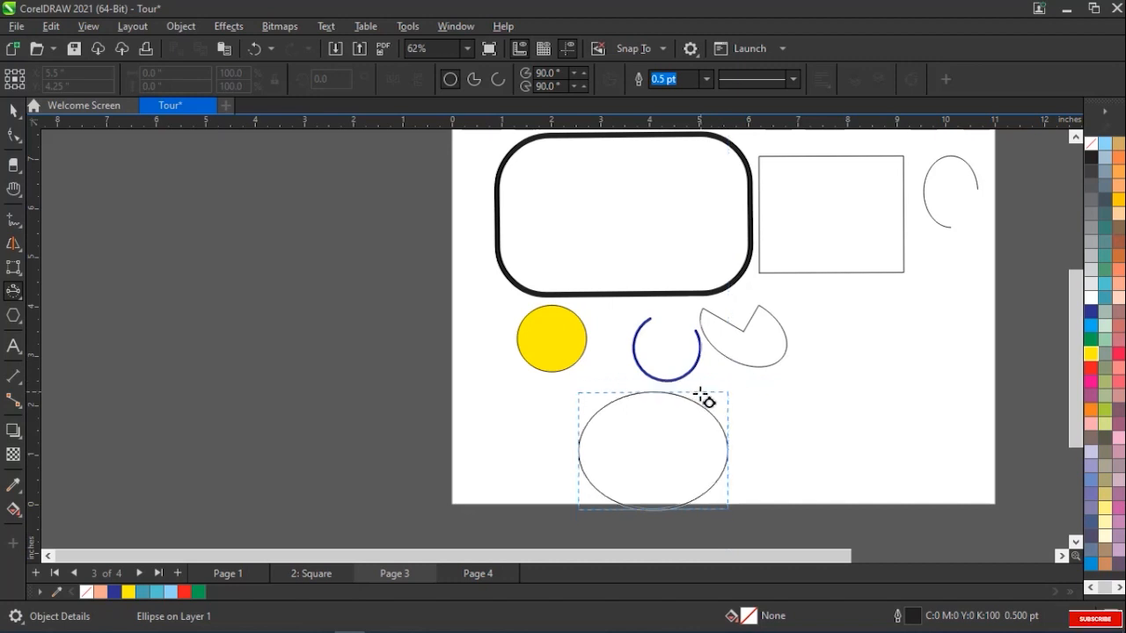
{"action": "left_click", "coordinate": [719, 388]}
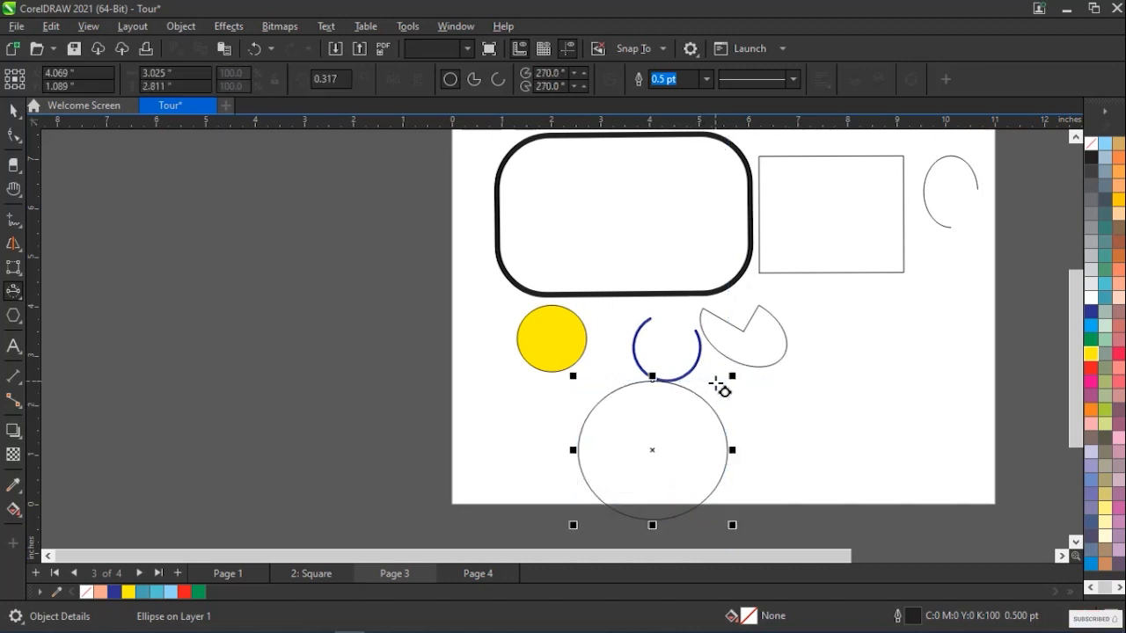
{"action": "left_click", "coordinate": [14, 112]}
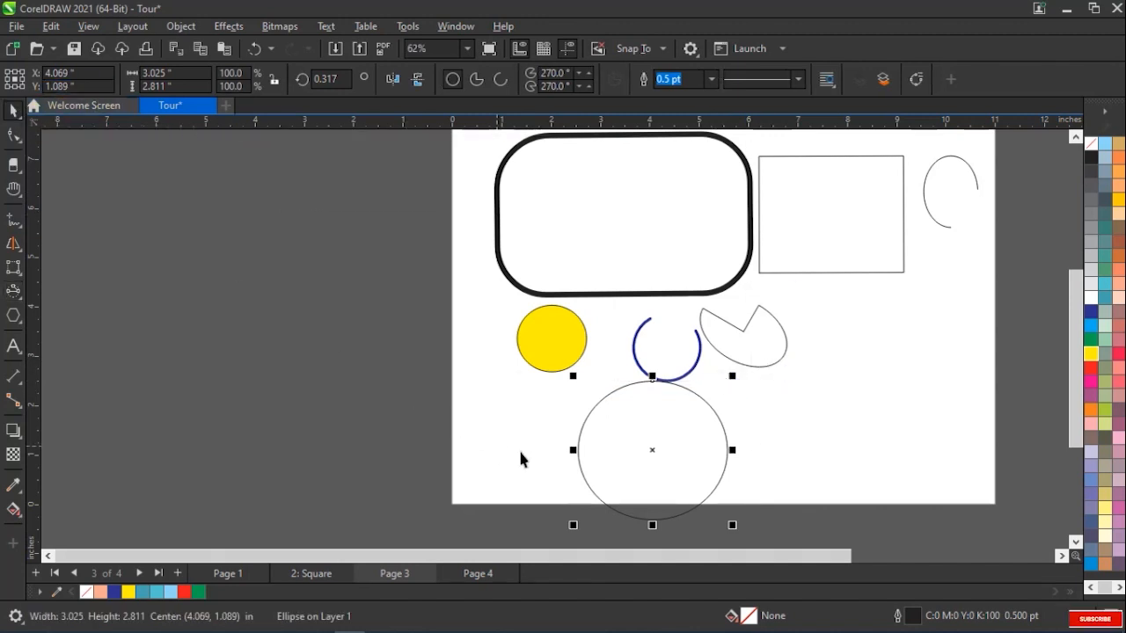
{"action": "left_click_drag", "start_coordinate": [655, 449], "coordinate": [886, 406]}
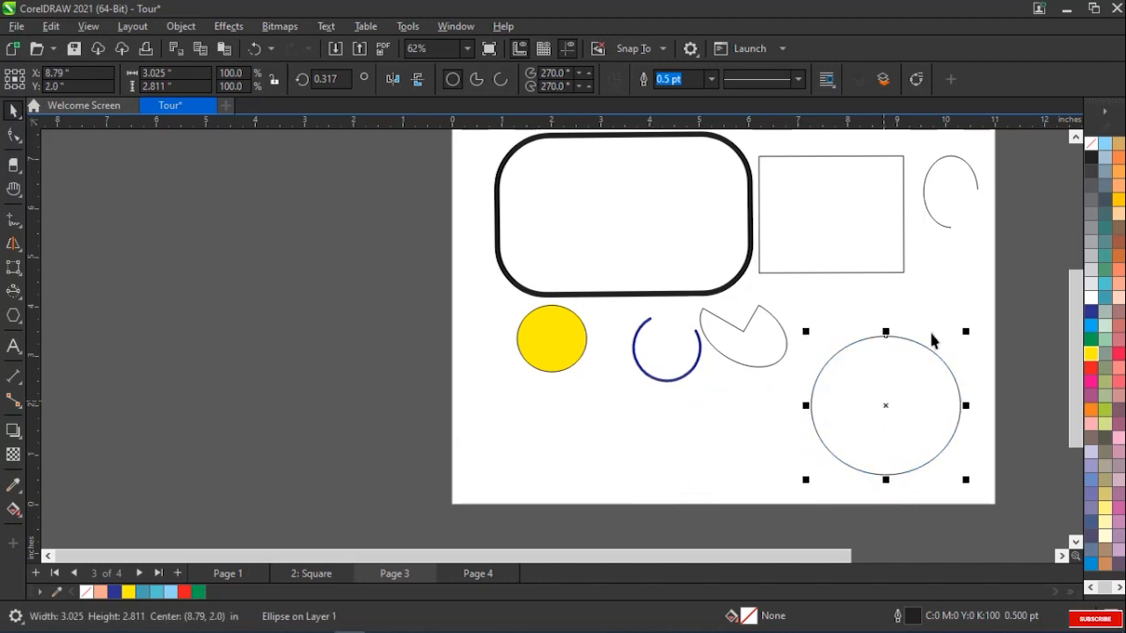
Step: Try the pie and arc forms on the large lower-right ellipse and return it to a full ellipse
{"action": "left_click", "coordinate": [476, 79]}
{"action": "left_click", "coordinate": [502, 81]}
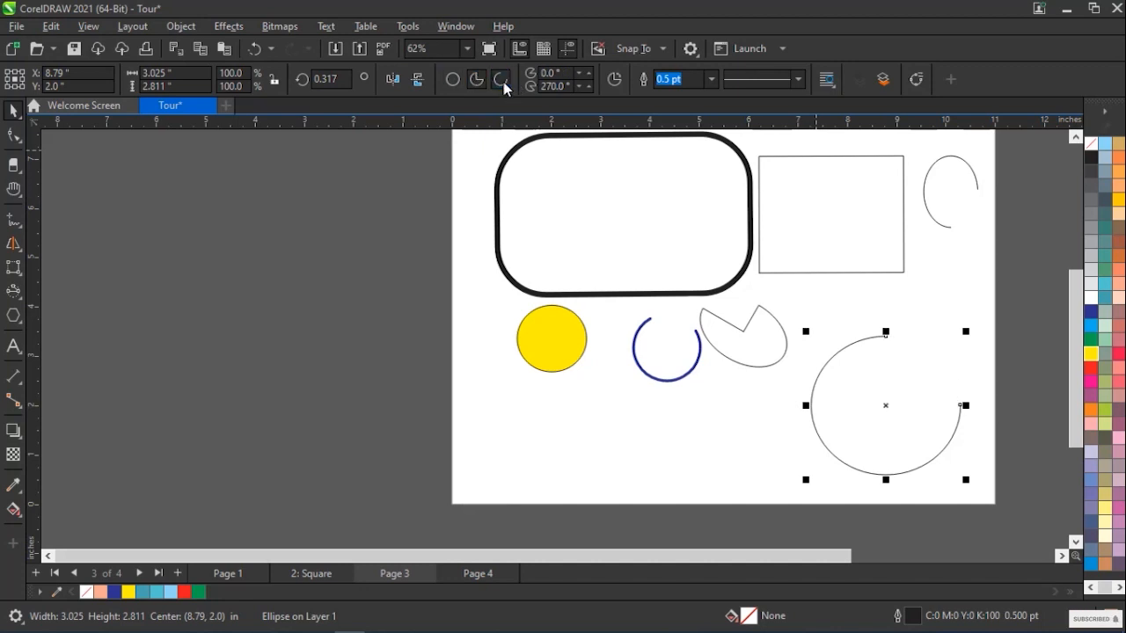
{"action": "left_click", "coordinate": [451, 79]}
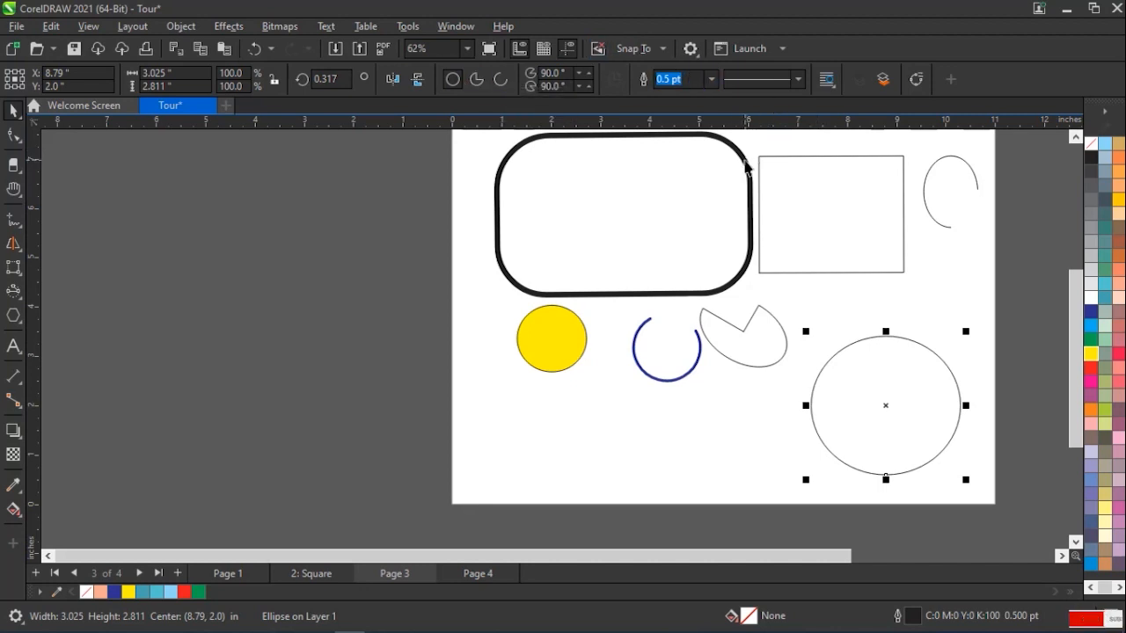
Step: Try two different dashed line styles on the large ellipse's outline
{"action": "left_click", "coordinate": [799, 80]}
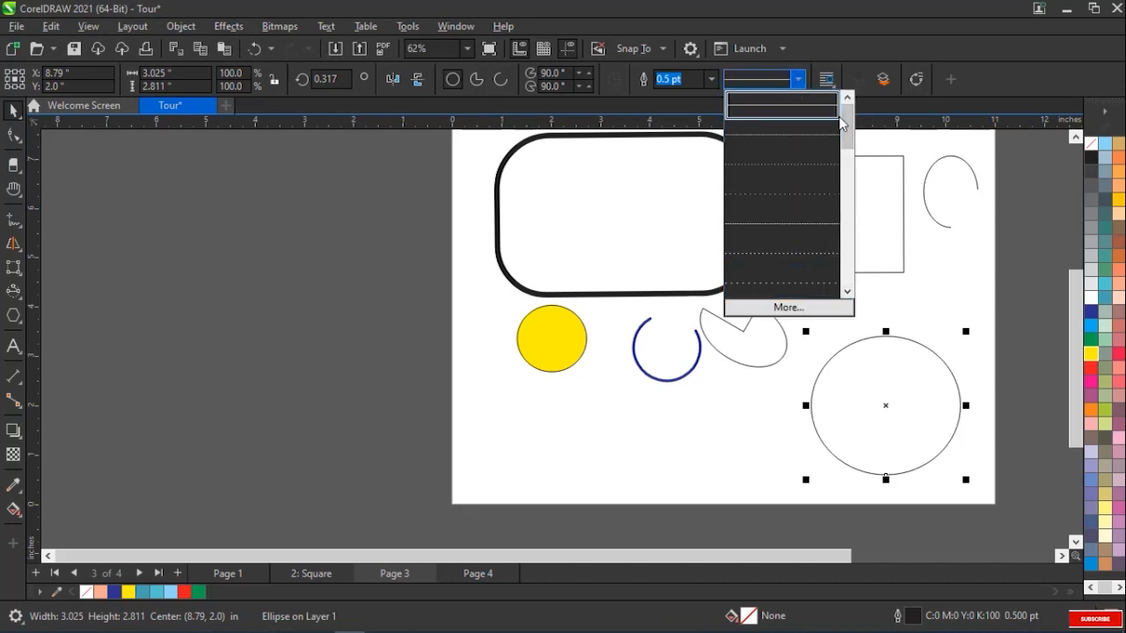
{"action": "left_click_drag", "start_coordinate": [841, 123], "coordinate": [848, 167]}
{"action": "left_click", "coordinate": [790, 251]}
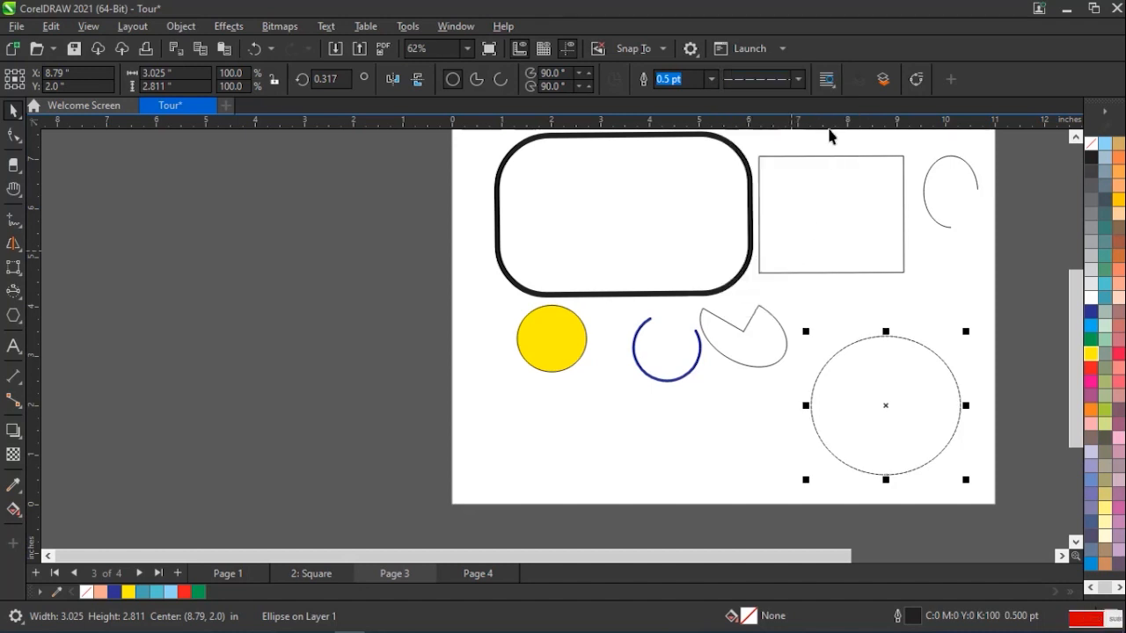
{"action": "left_click", "coordinate": [799, 80]}
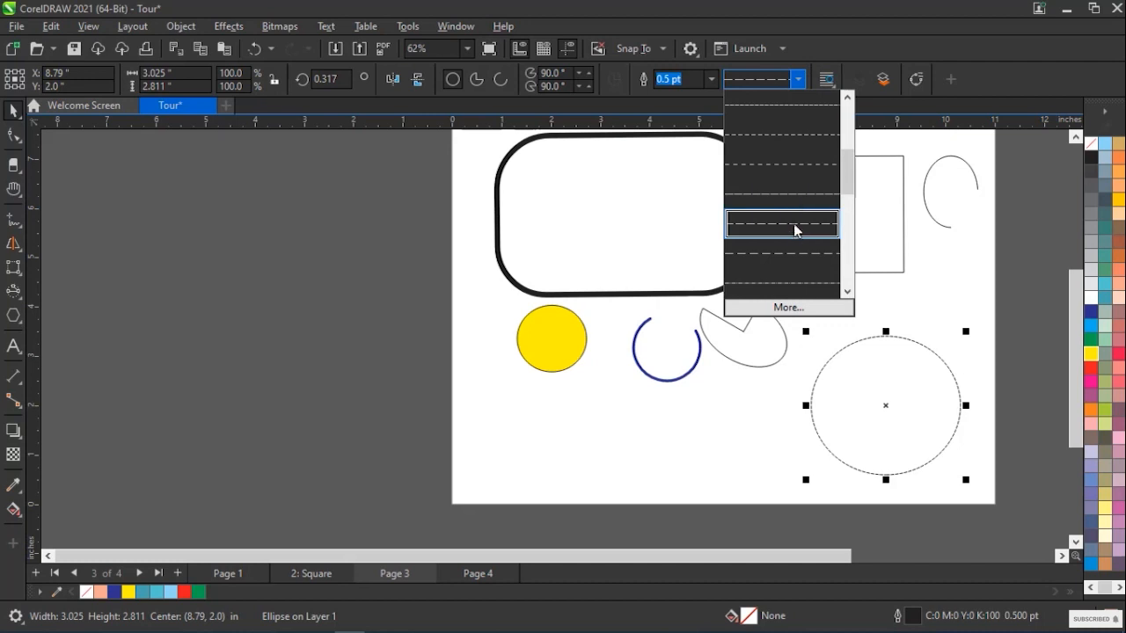
{"action": "left_click", "coordinate": [780, 115]}
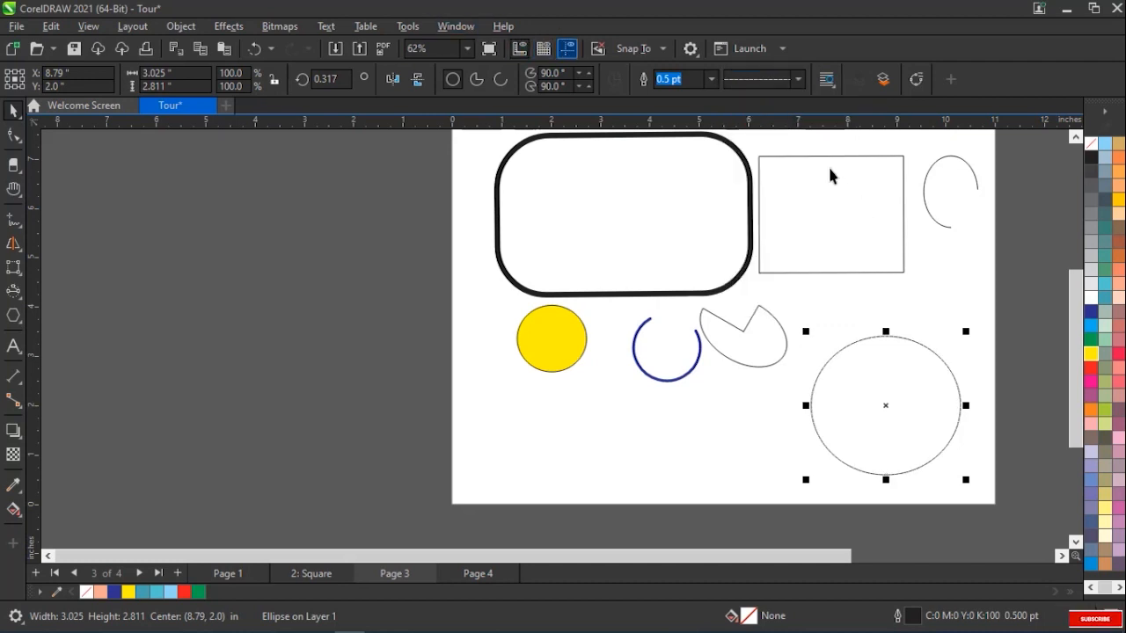
Step: Give the large ellipse an 8.0 pt outline with alternating long and short dashes and enlarge it to about 3.37 by 3.14 inches
{"action": "left_click", "coordinate": [714, 84]}
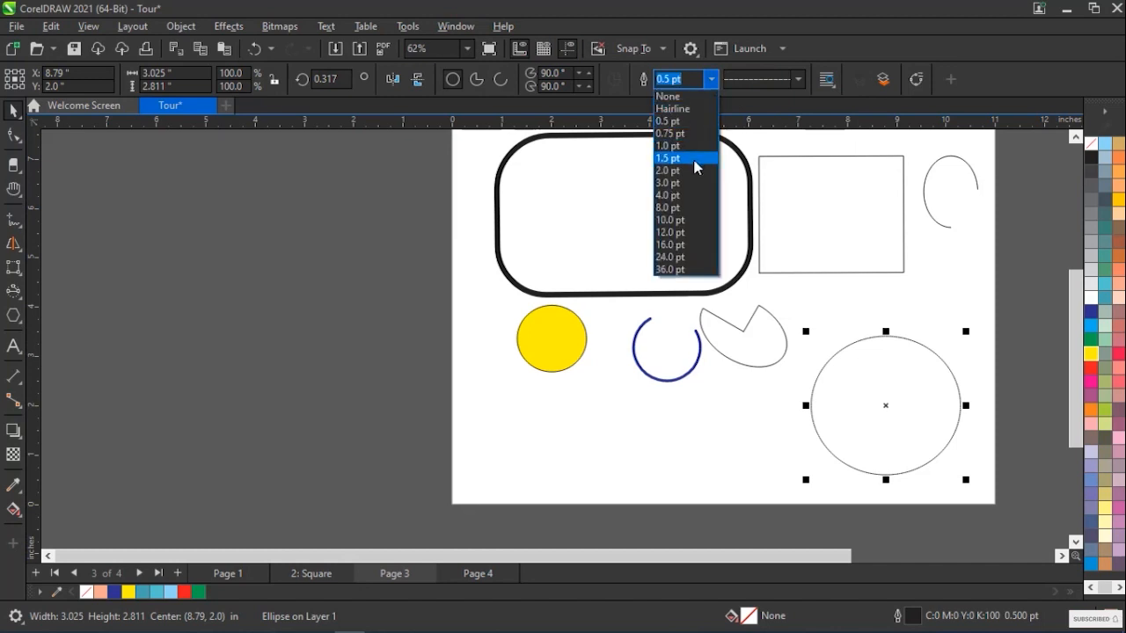
{"action": "left_click", "coordinate": [685, 208]}
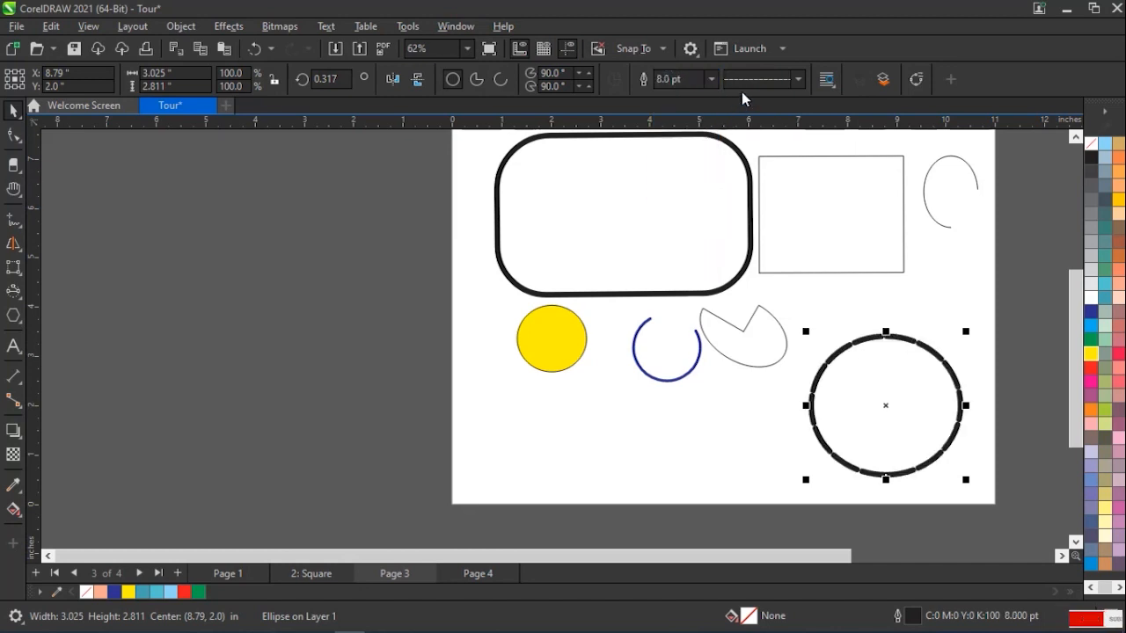
{"action": "left_click", "coordinate": [798, 80]}
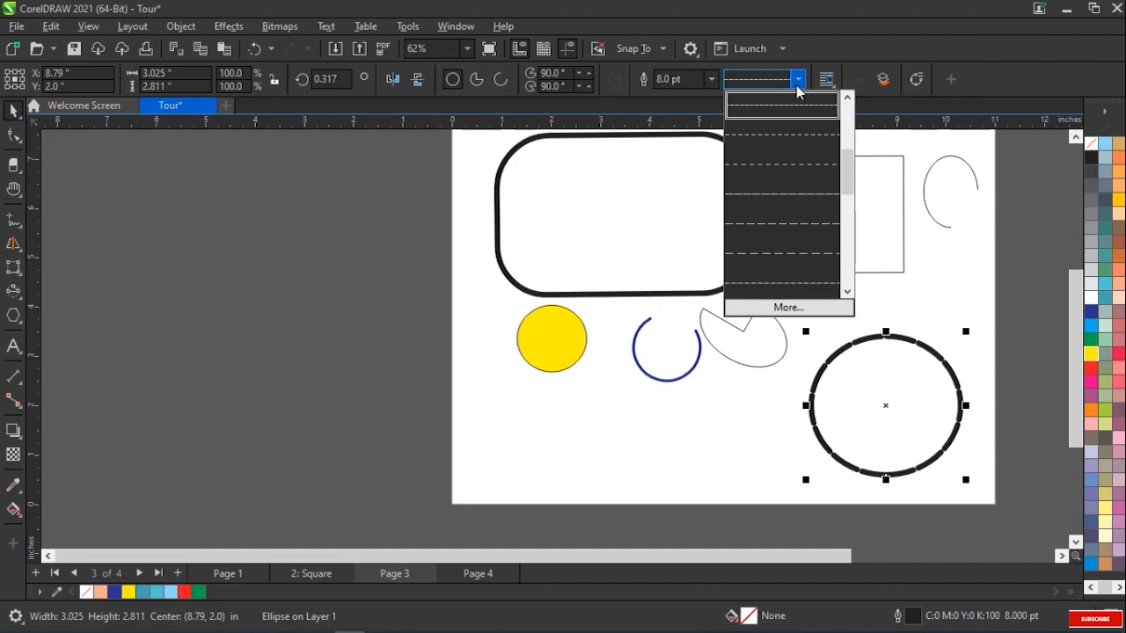
{"action": "left_click", "coordinate": [767, 281]}
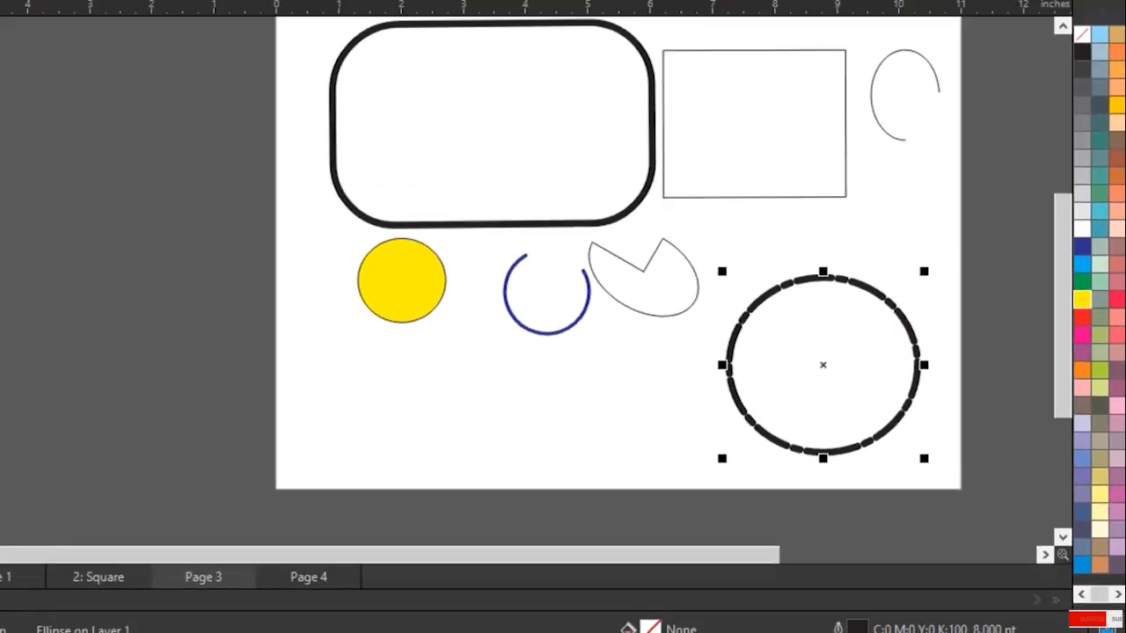
{"action": "left_click", "coordinate": [798, 81]}
{"action": "left_click", "coordinate": [798, 81]}
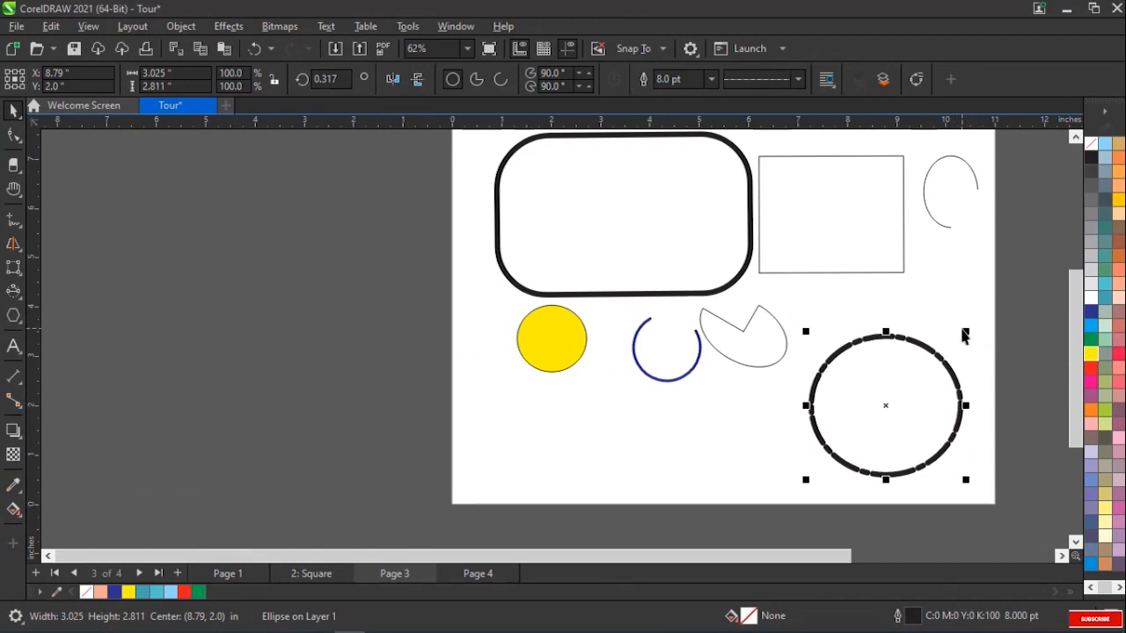
{"action": "left_click_drag", "start_coordinate": [965, 334], "coordinate": [983, 316]}
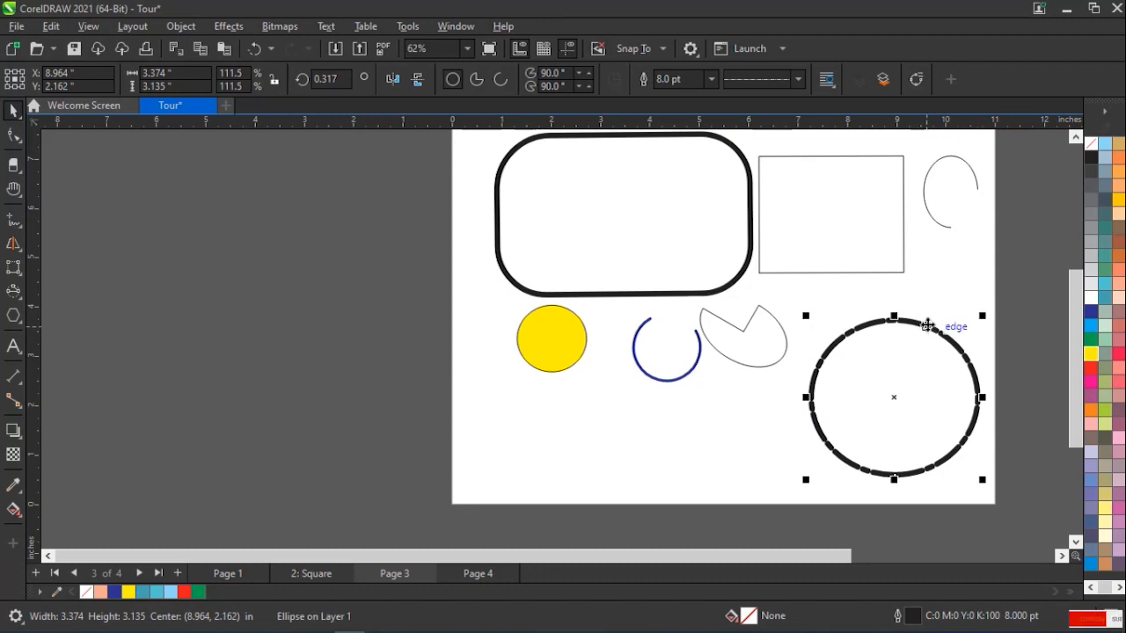